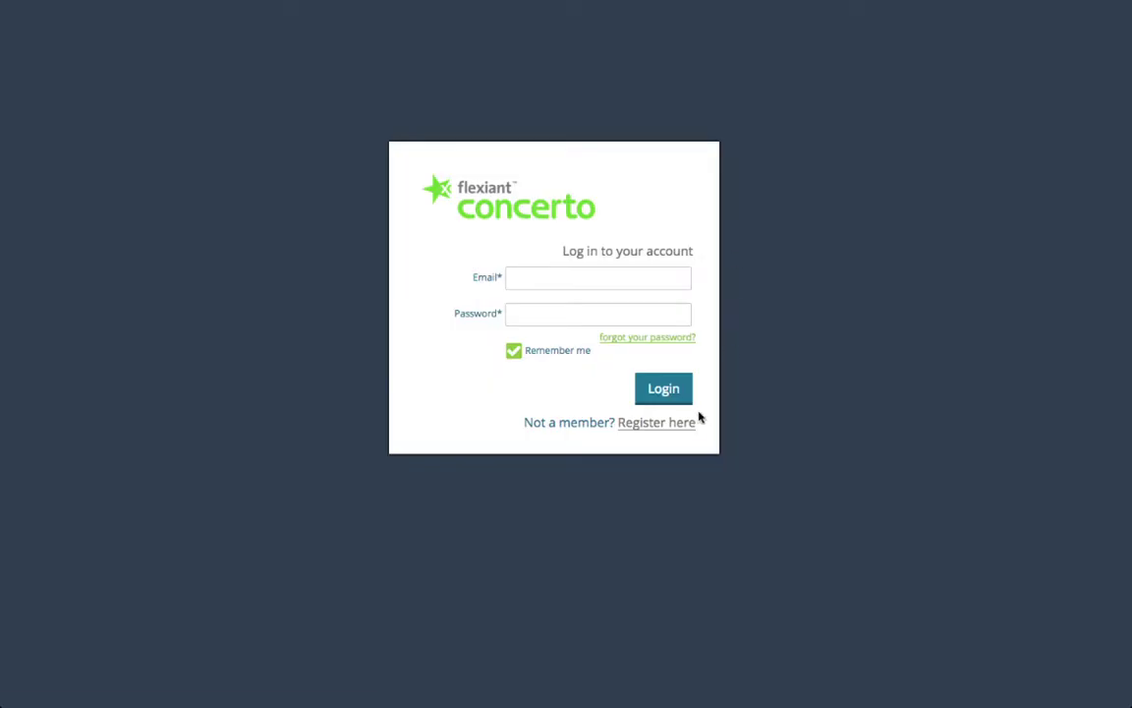
# Step: Begin registration, compare the $15, $35 and $65 plans, then choose Free FREE4LIFE
pyautogui.click(681, 424)
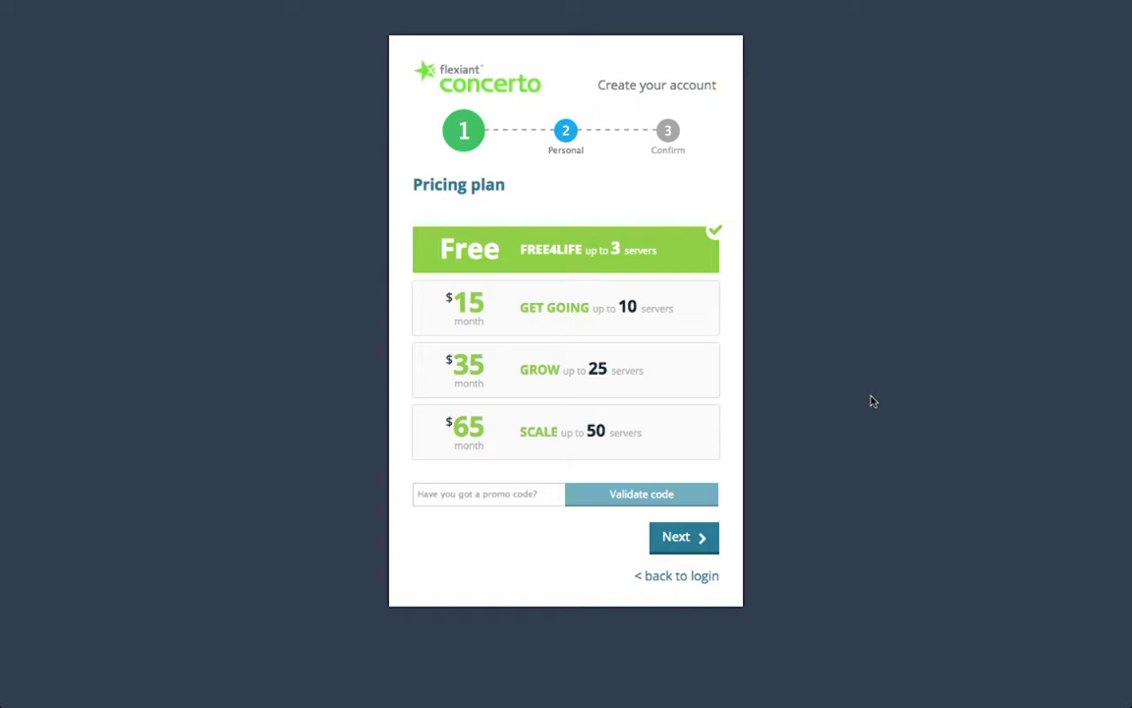
pyautogui.click(605, 318)
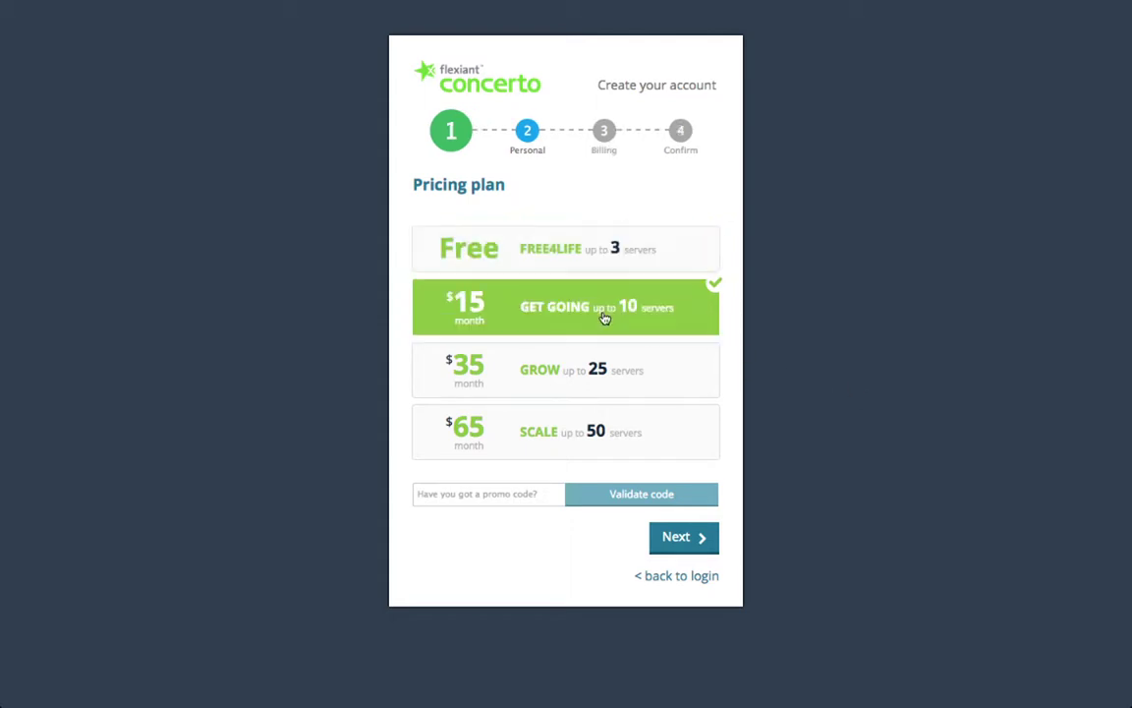
pyautogui.click(571, 375)
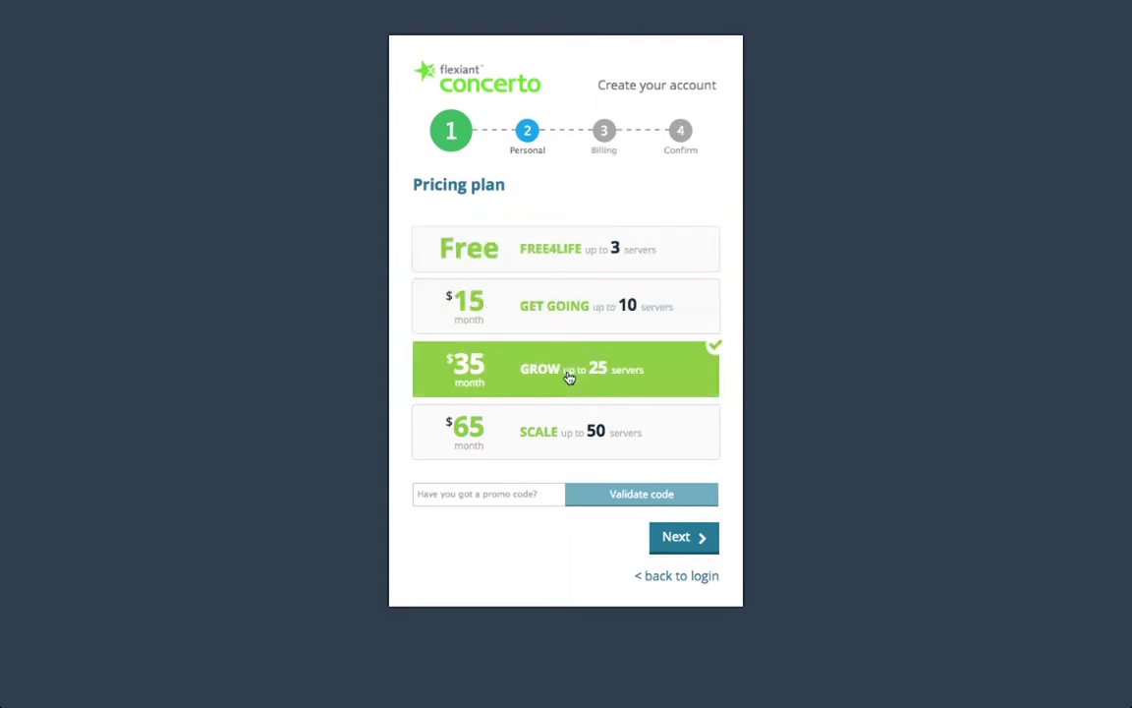
pyautogui.click(549, 433)
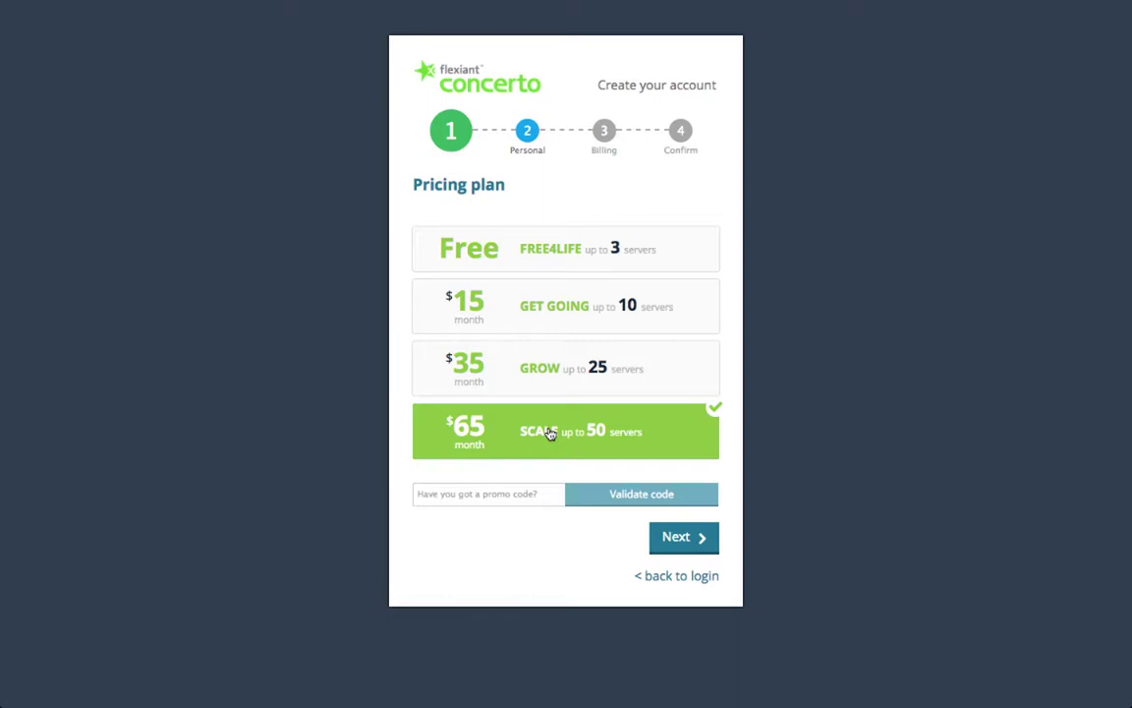
pyautogui.click(565, 263)
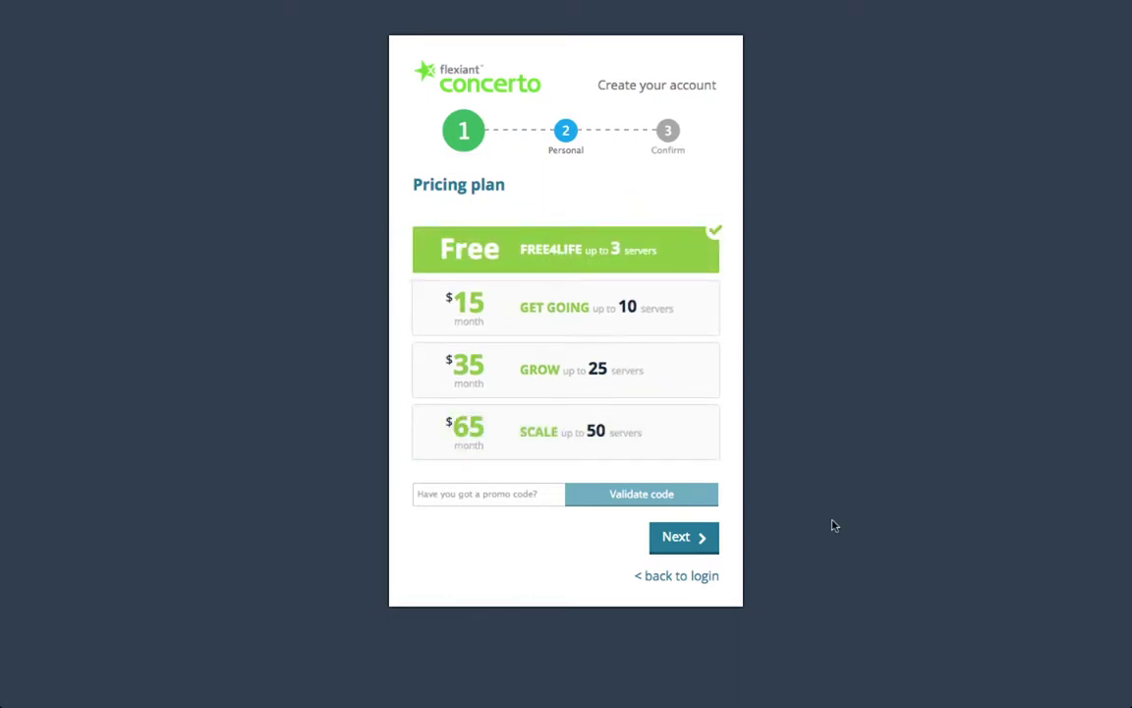
# Step: On the personal information step, enter the user's first name, last name, e-mail address and password
pyautogui.click(688, 538)
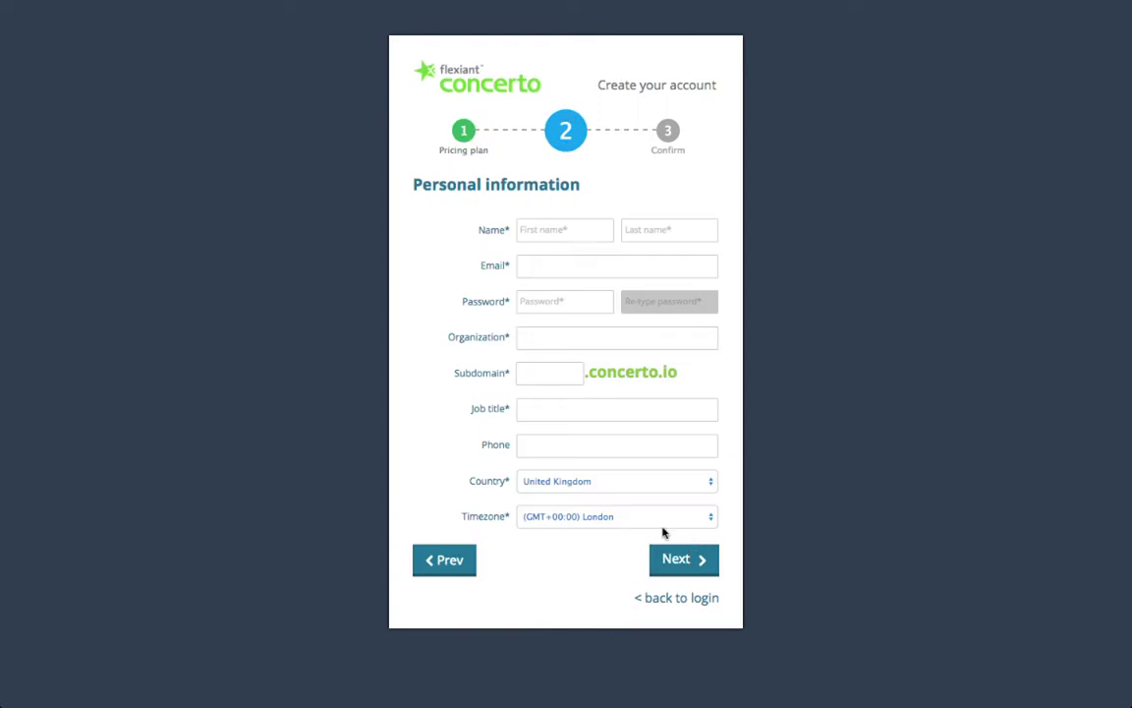
pyautogui.click(571, 228)
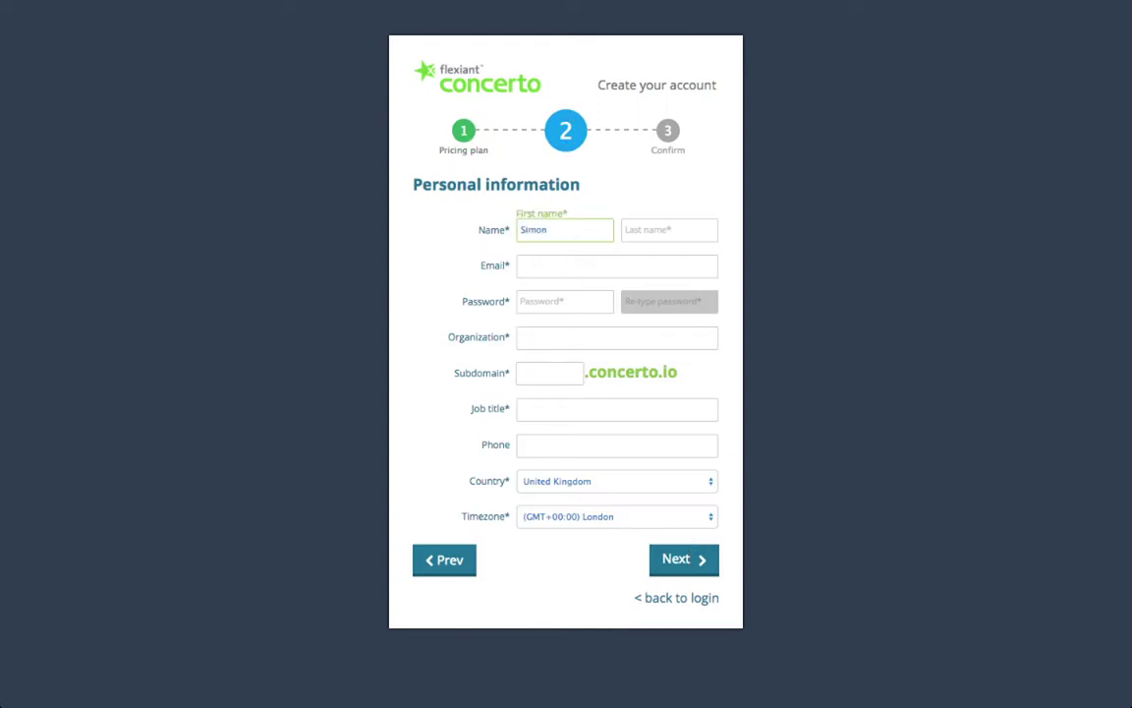
pyautogui.click(670, 229)
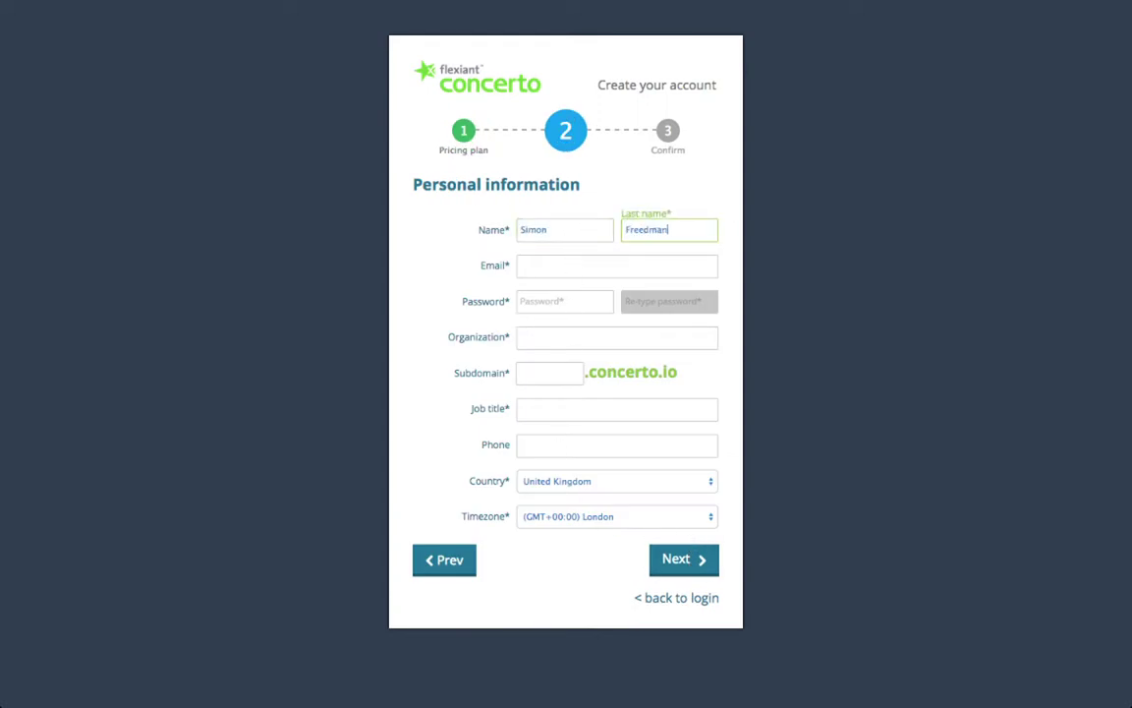
pyautogui.press('Tab')
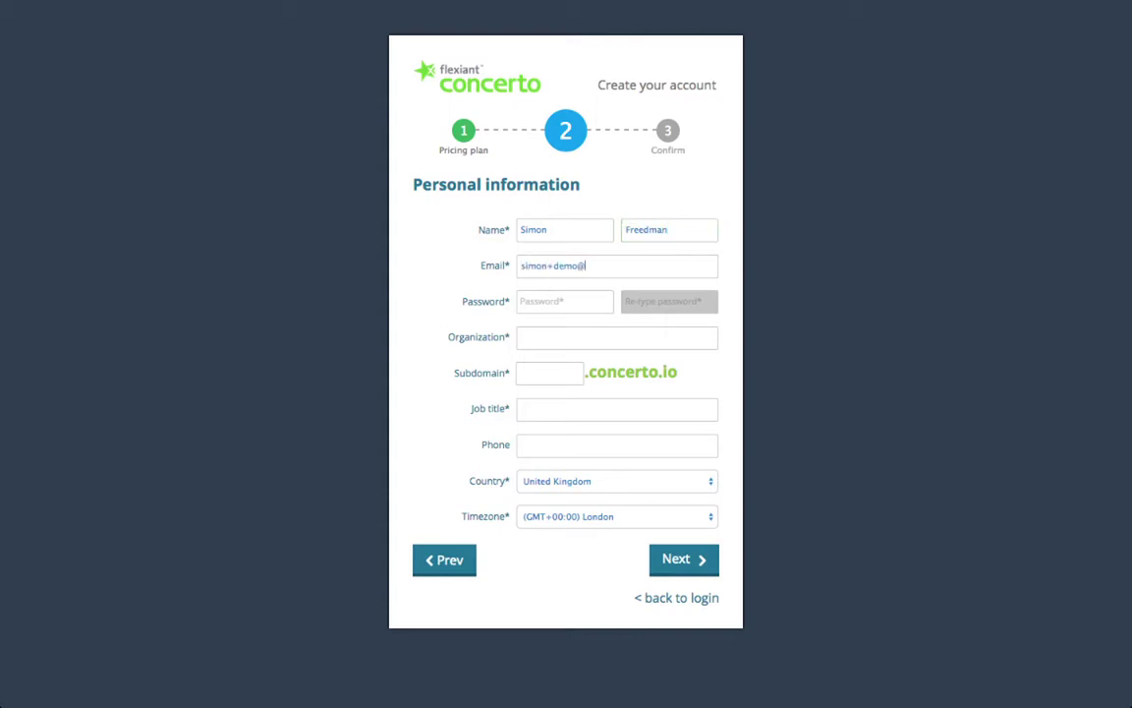
pyautogui.press('Tab')
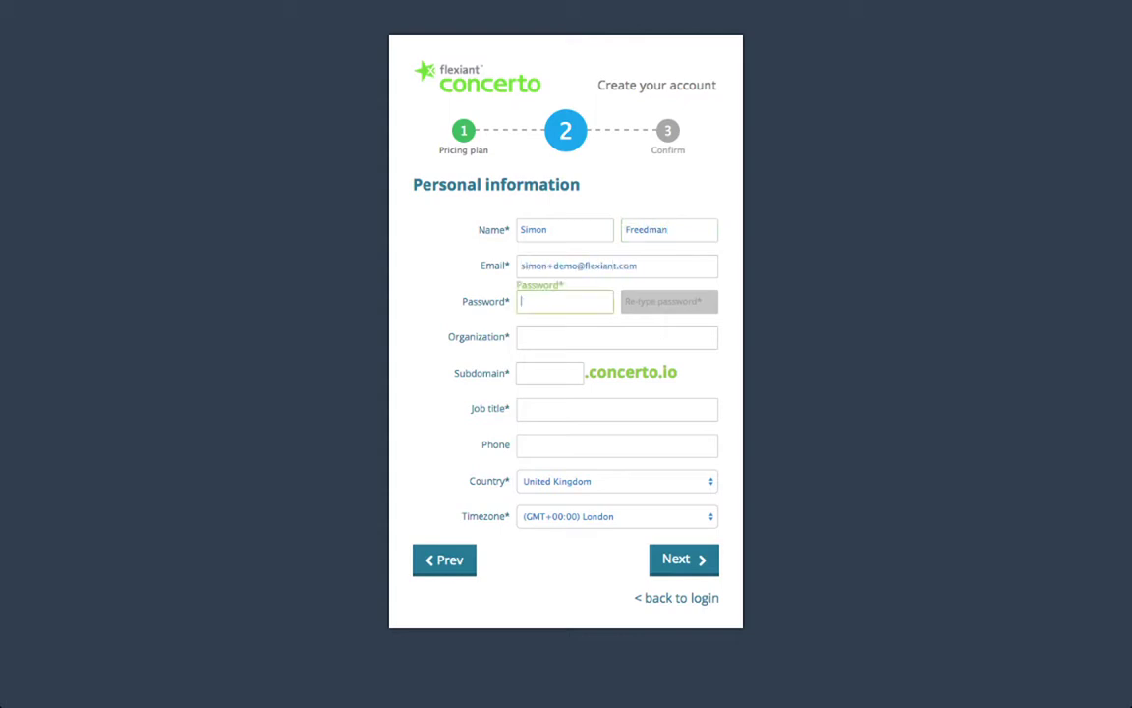
pyautogui.write('••••••••••')
# Step: Confirm the password and set organization Flexiant Demo, a subdomain and job title Product Marketing Manager
pyautogui.press('Tab')
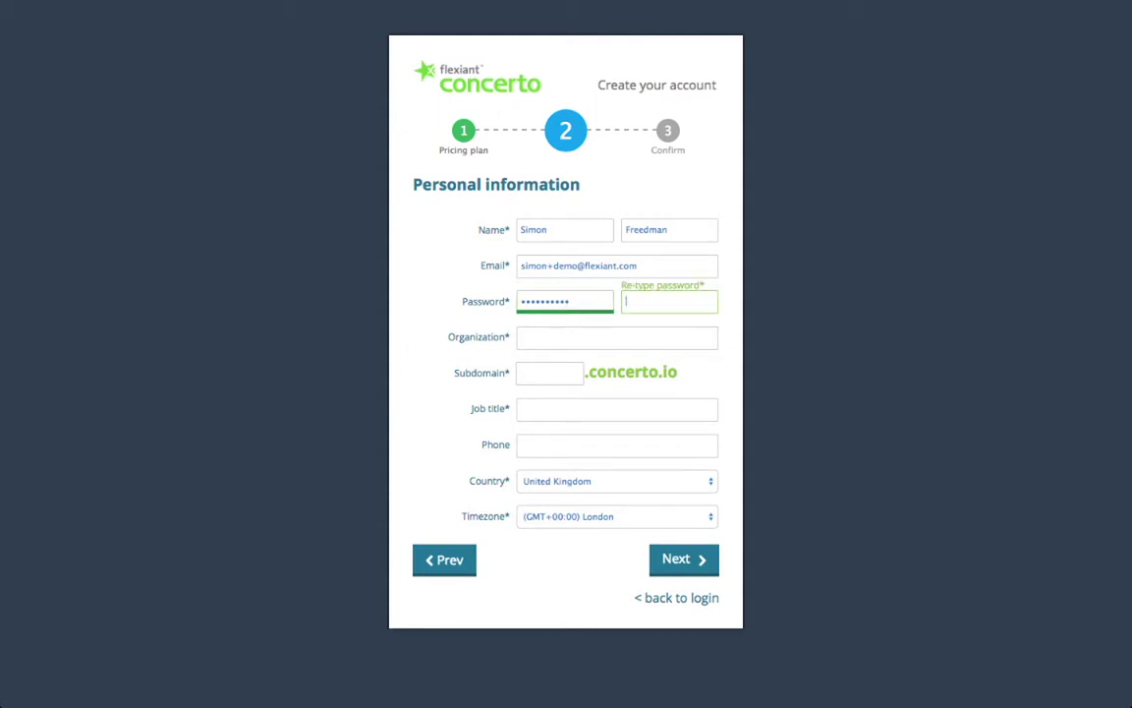
pyautogui.write('••••••••••')
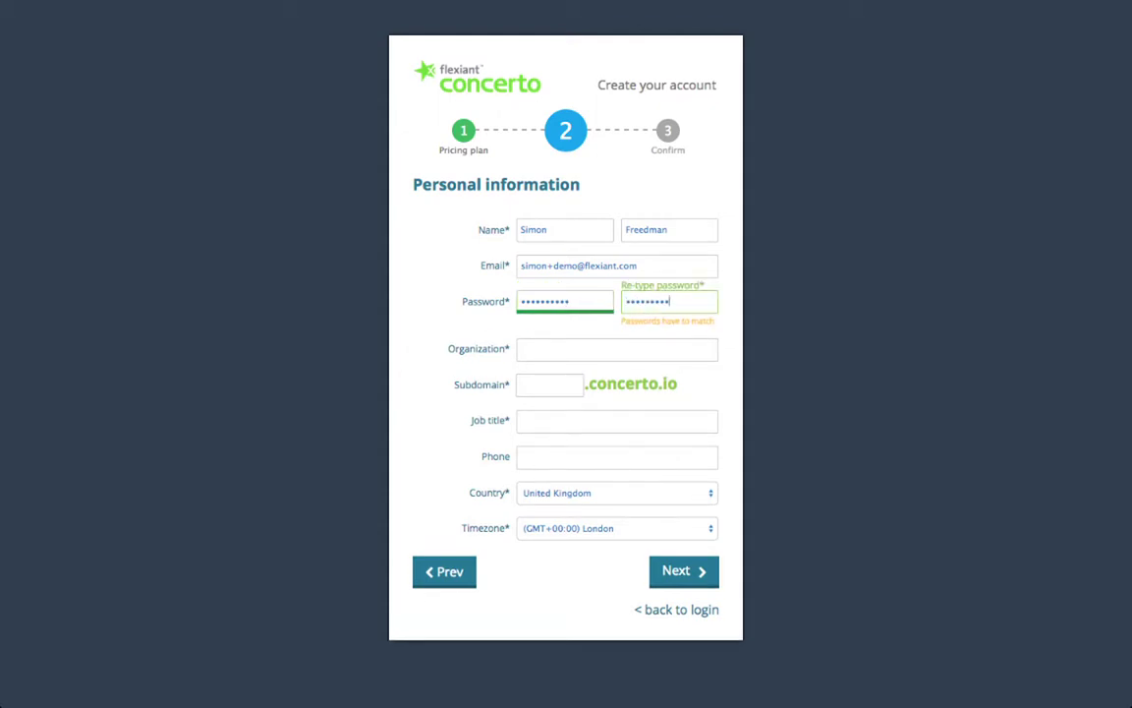
pyautogui.press('Tab')
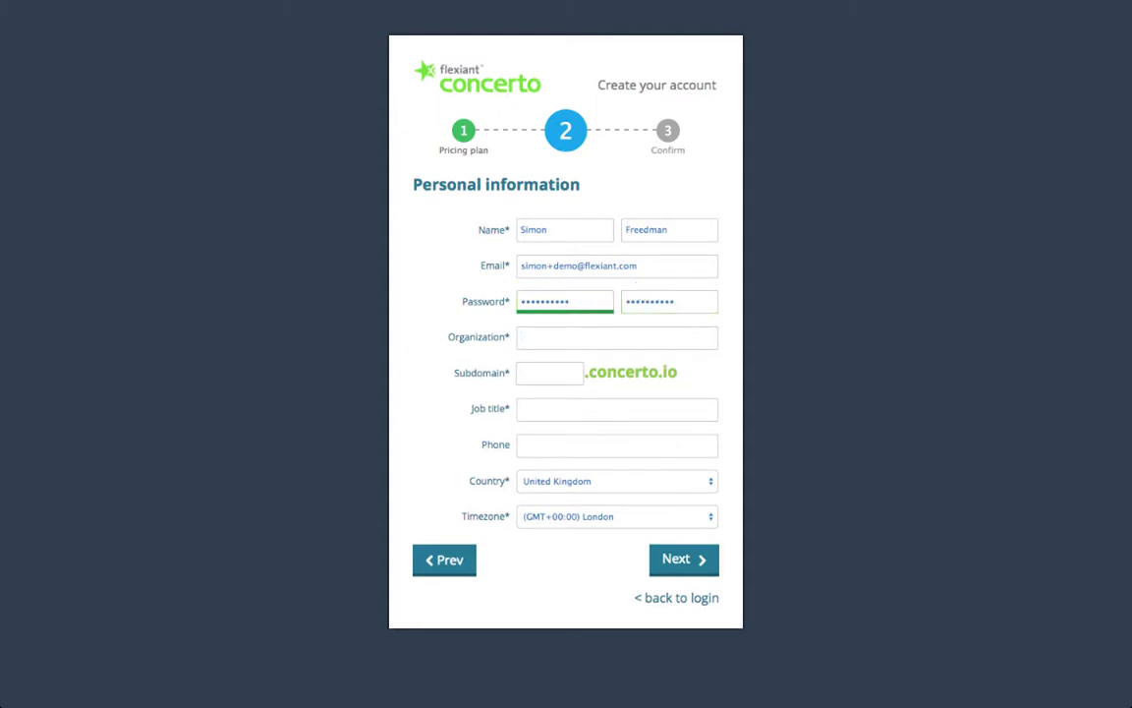
pyautogui.write('Flexiant Demo')
pyautogui.press('Tab')
pyautogui.write('simon')
pyautogui.press('Tab')
pyautogui.write('Product Marketing Manager')
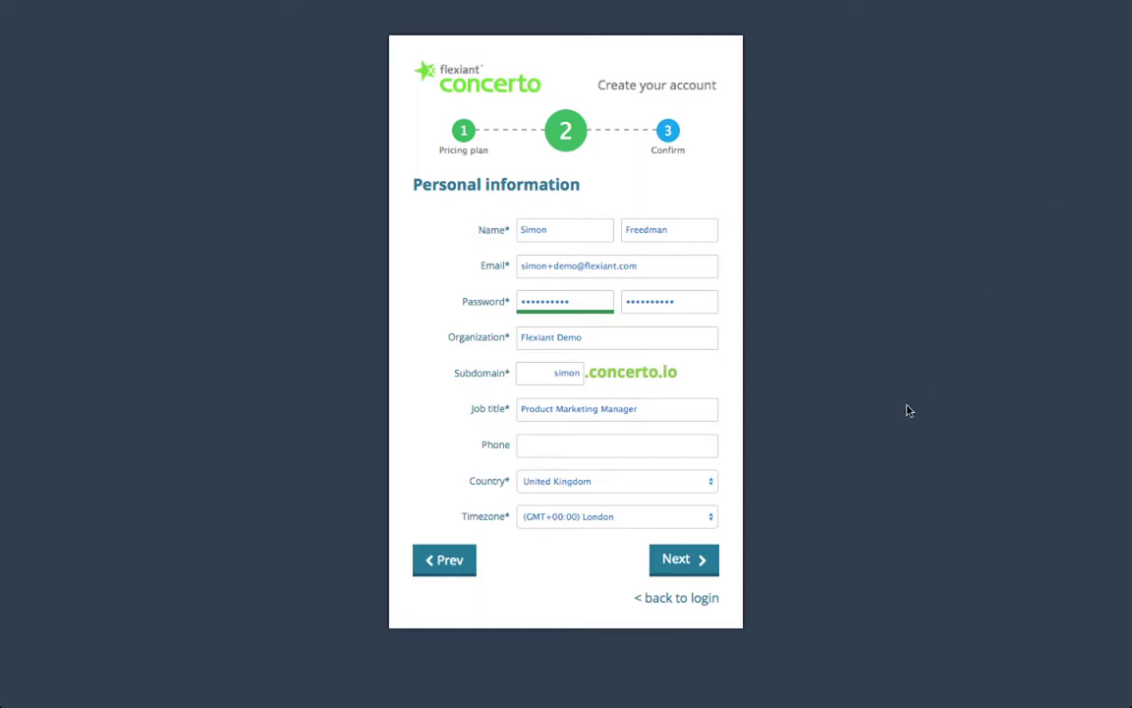
# Step: Review and accept the terms and conditions, then create the free account
pyautogui.click(693, 560)
pyautogui.click(605, 344)
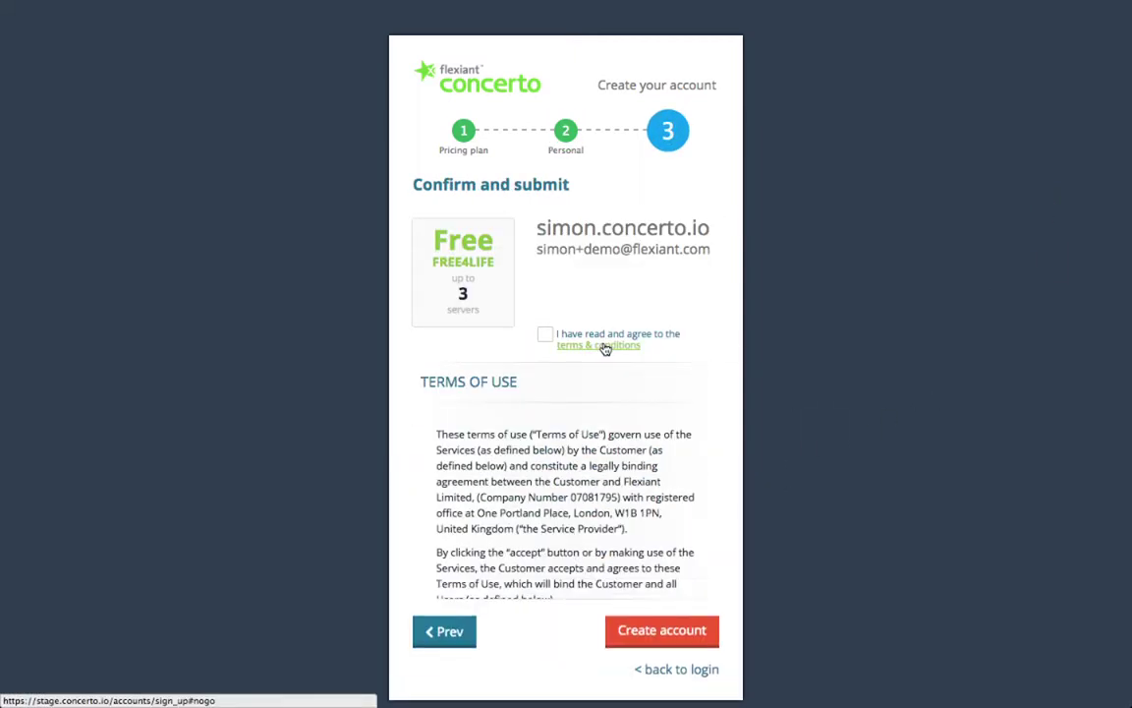
pyautogui.scroll(-5, 617, 484)
pyautogui.scroll(-5, 617, 483)
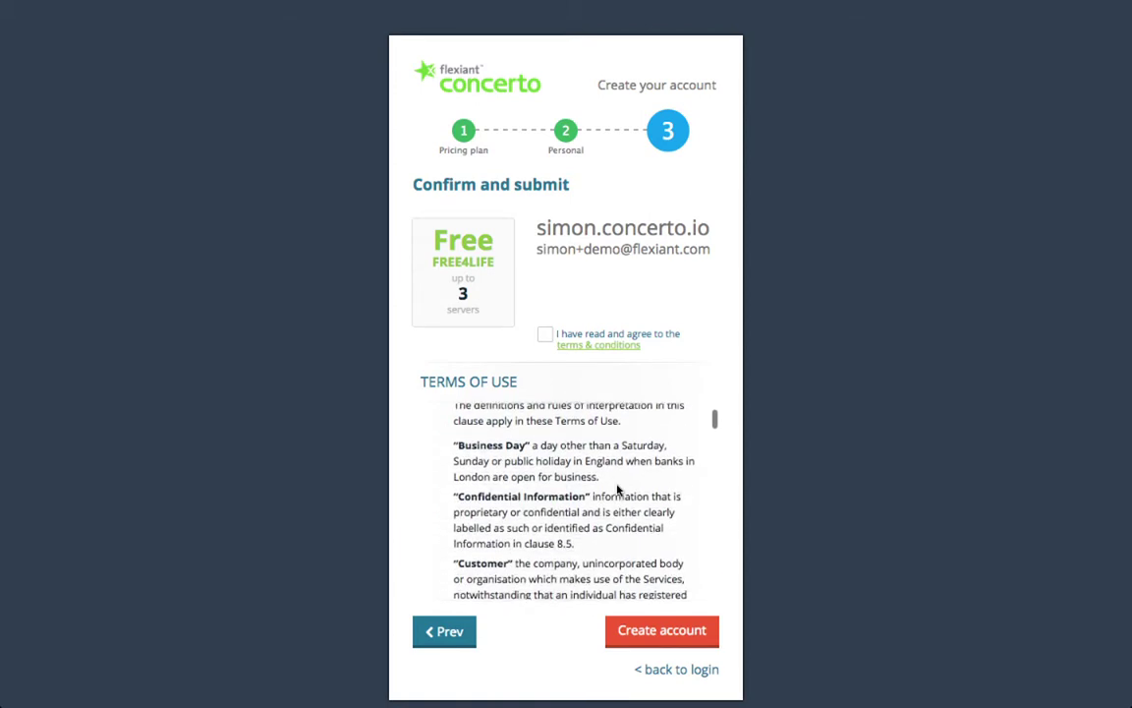
pyautogui.scroll(10, 614, 488)
pyautogui.click(546, 335)
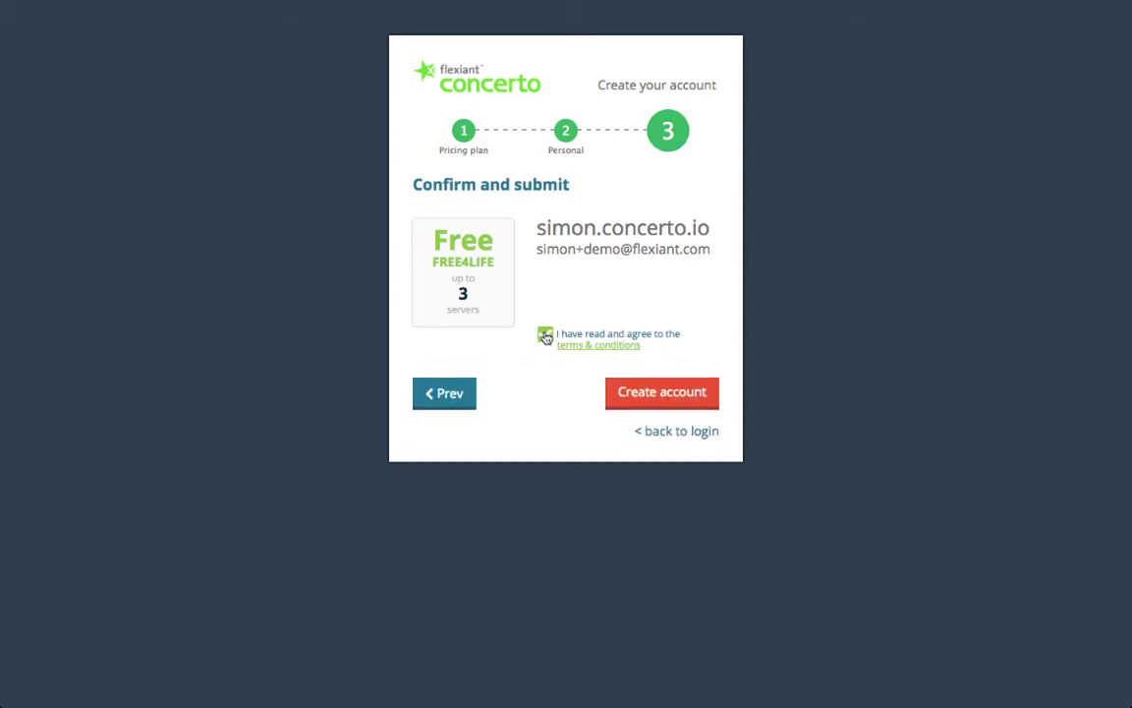
pyautogui.click(679, 394)
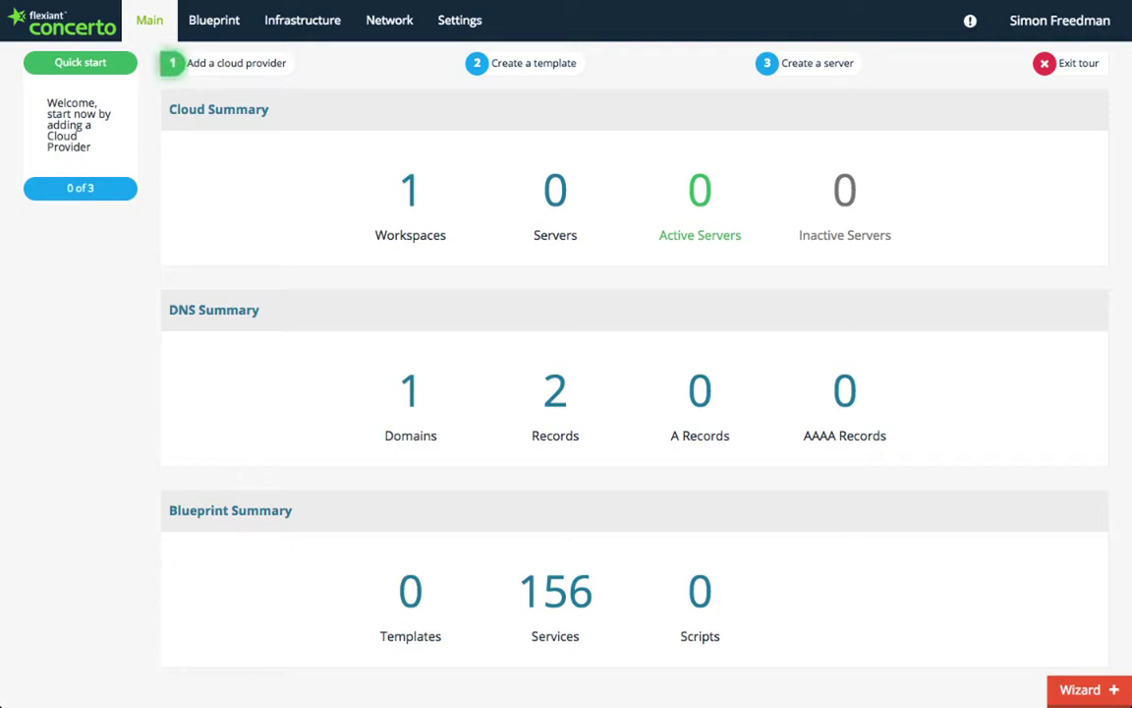
pyautogui.click(1060, 64)
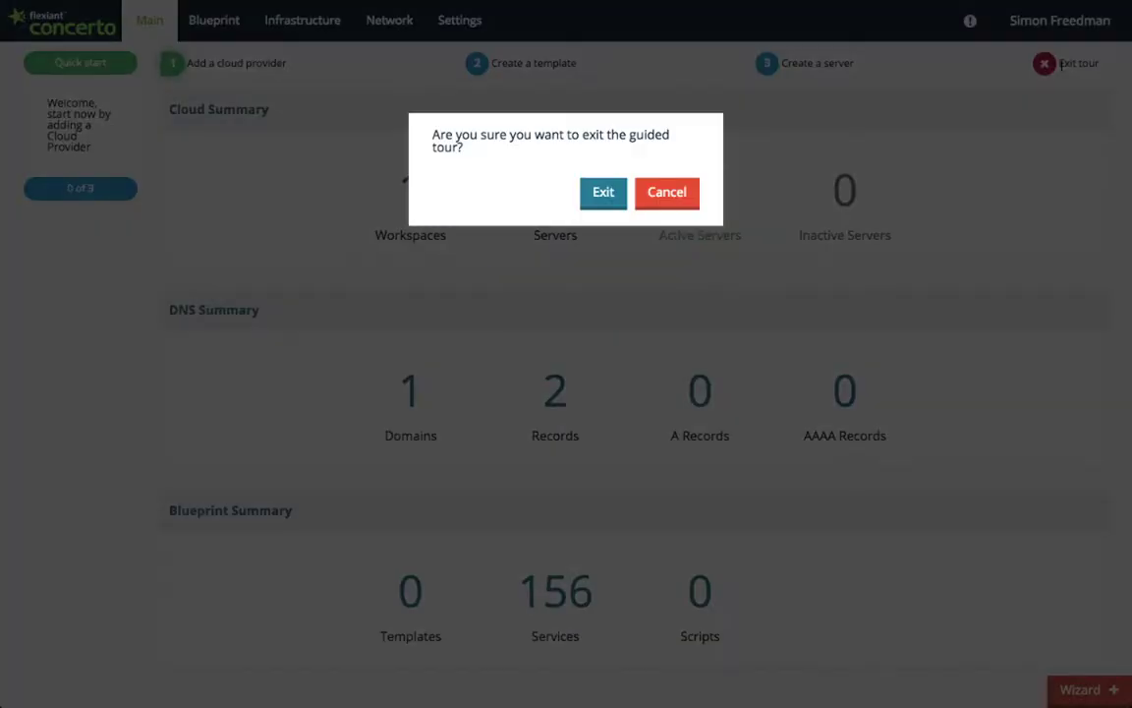
pyautogui.click(678, 199)
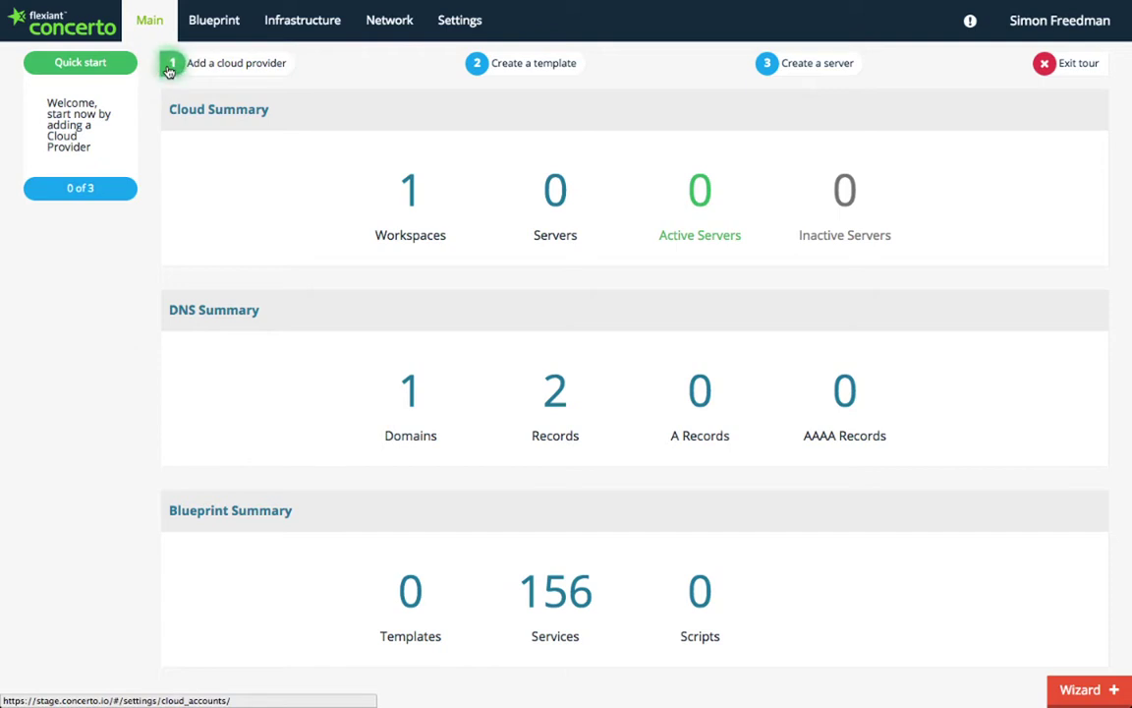
# Step: Add an AWS cloud account using the pasted access key id and secret access key
pyautogui.click(170, 69)
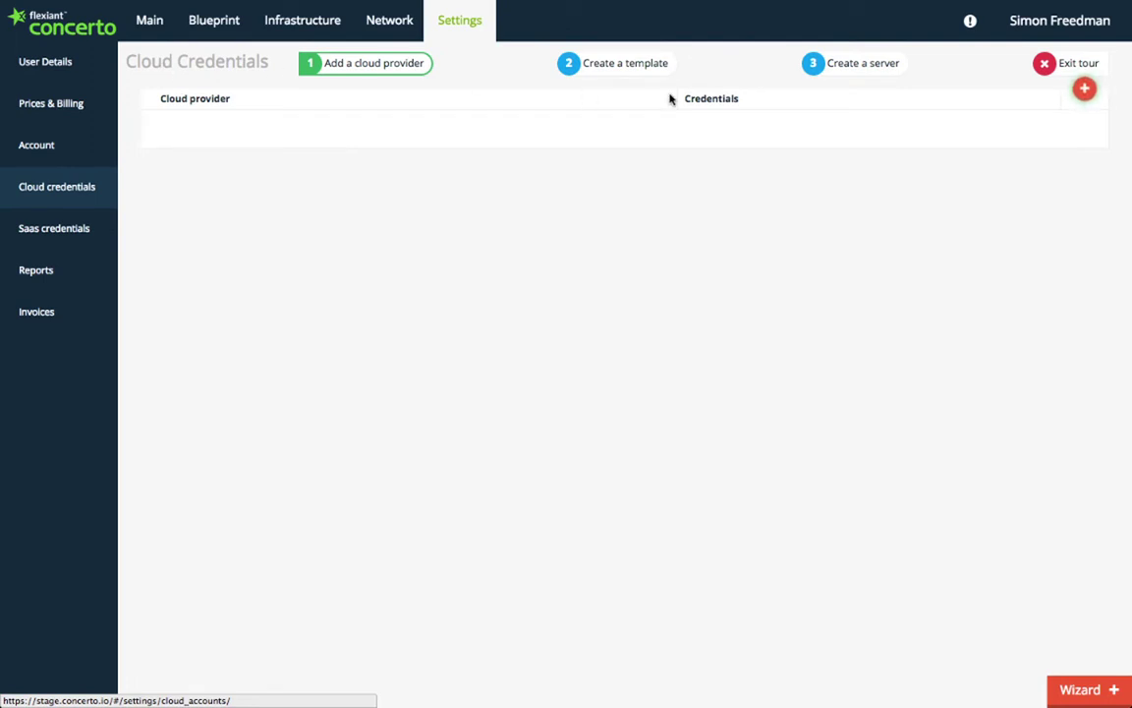
pyautogui.click(1084, 88)
pyautogui.click(629, 237)
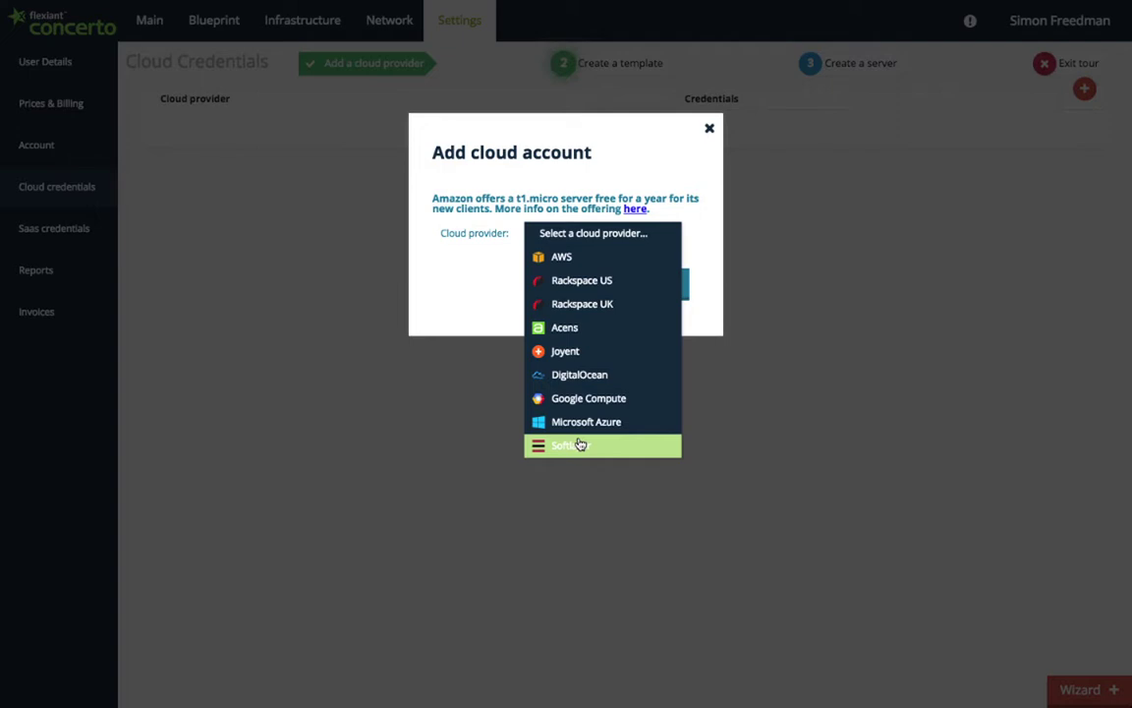
pyautogui.click(570, 256)
pyautogui.click(574, 263)
pyautogui.hotkey('ctrl', 'v')
pyautogui.press('Tab')
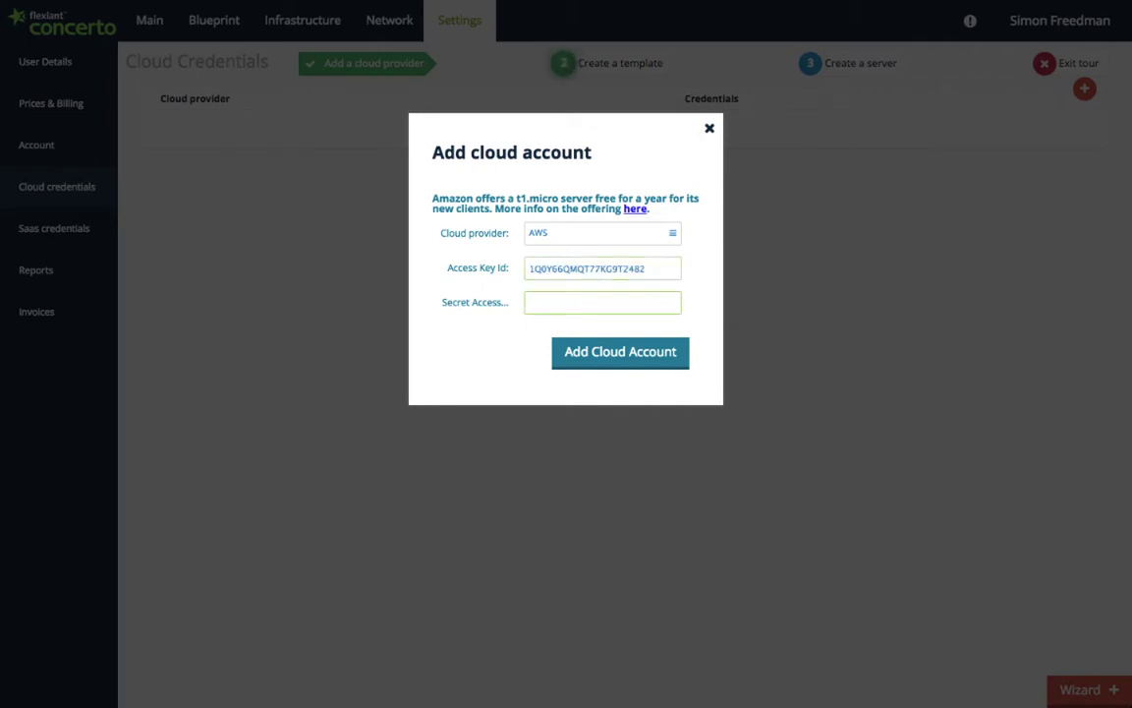
pyautogui.hotkey('ctrl', 'v')
pyautogui.click(598, 360)
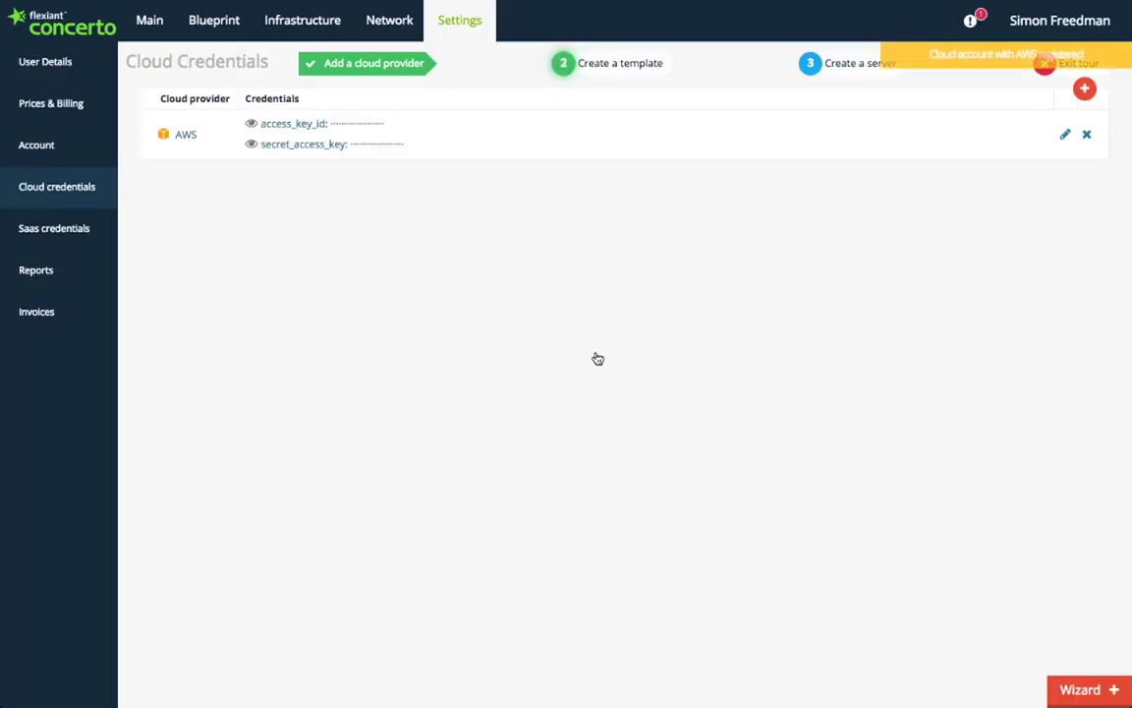
pyautogui.click(564, 63)
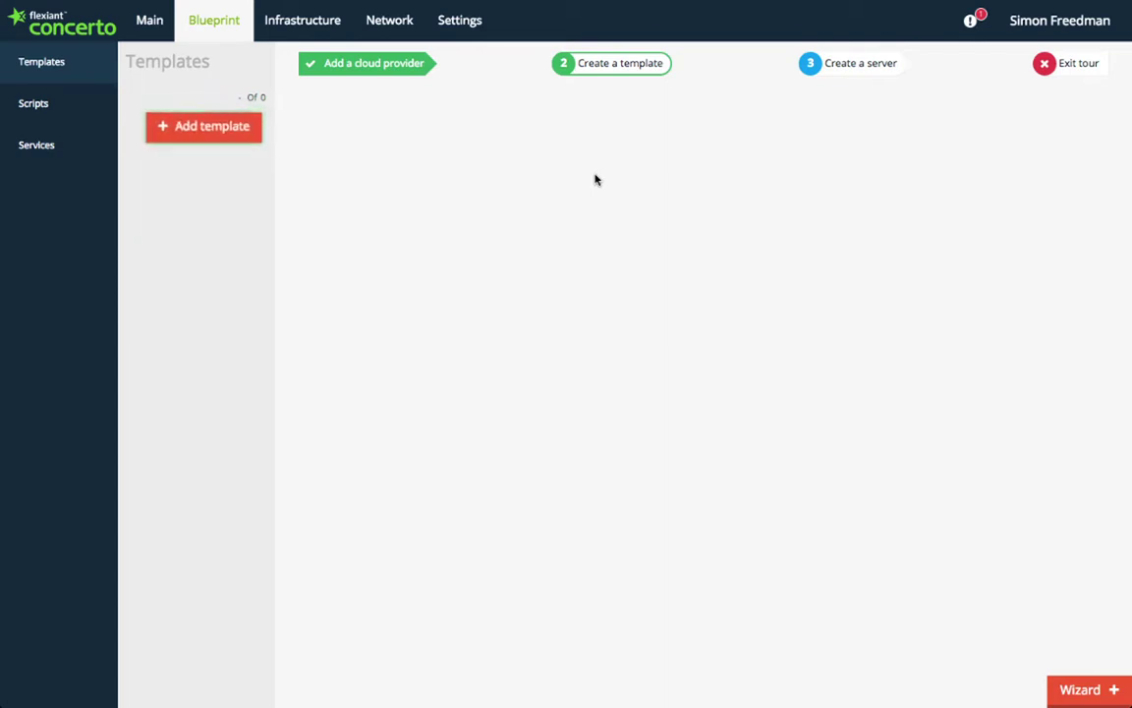
# Step: Create template myApp based on the Ubuntu 14.04 Trusty Tahr generic image
pyautogui.click(210, 133)
pyautogui.write('myApp')
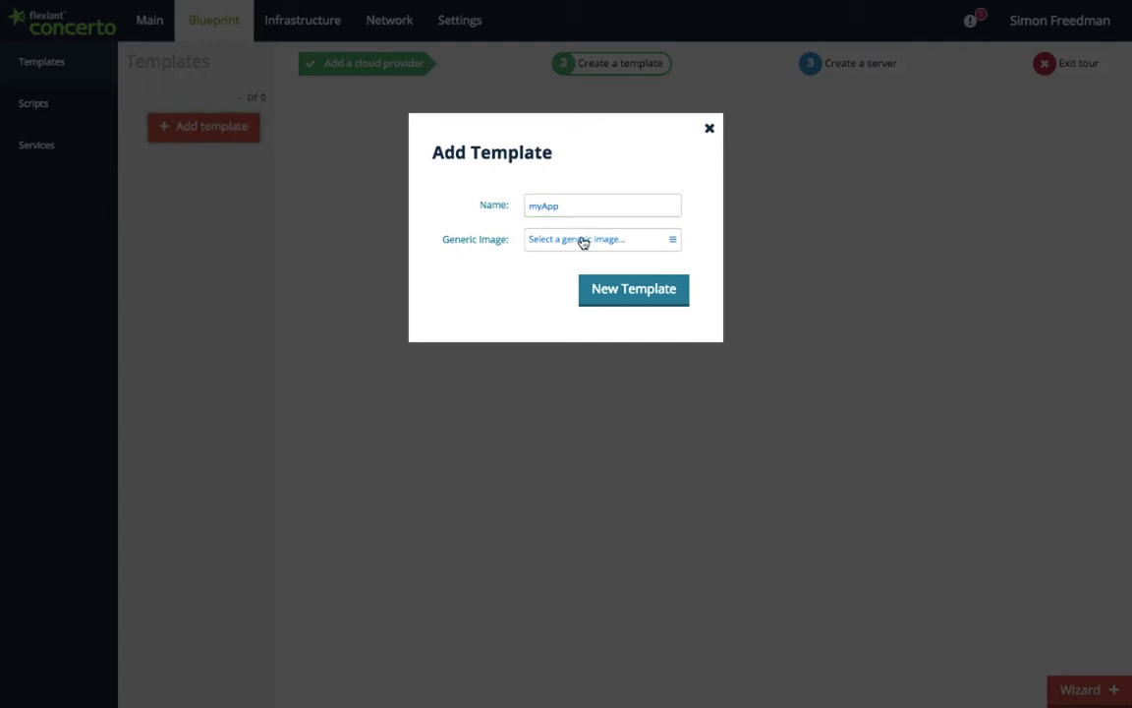
pyautogui.click(579, 241)
pyautogui.click(618, 403)
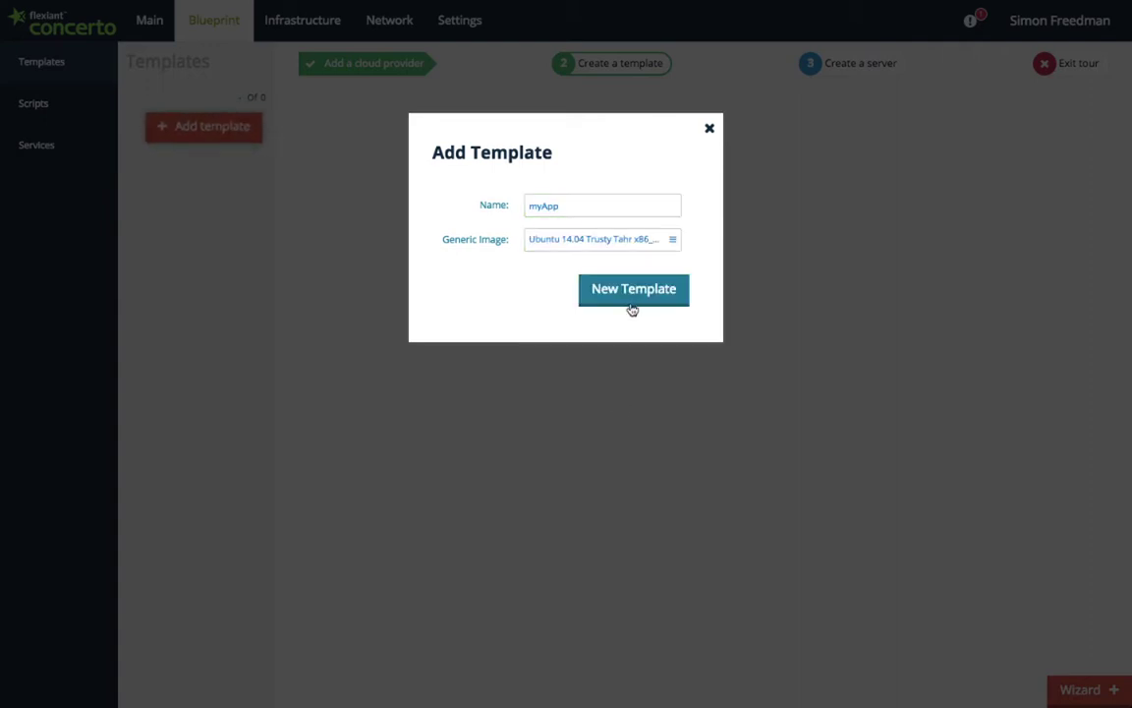
pyautogui.click(632, 308)
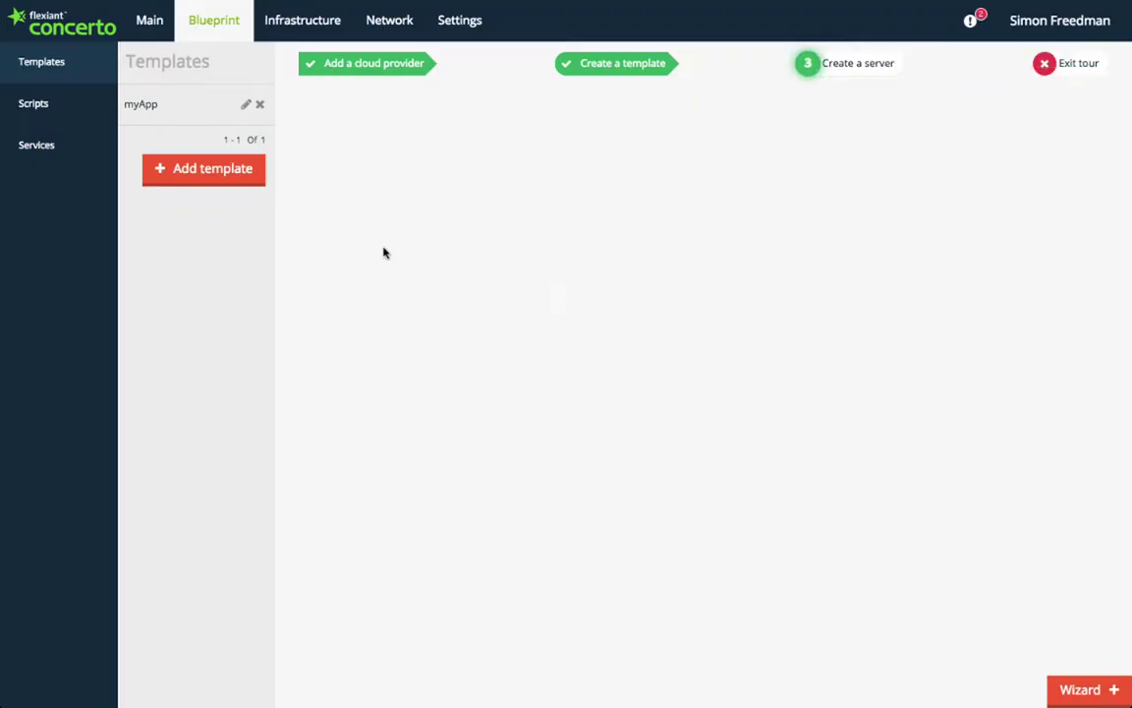
# Step: Browse the myApp template's service categories and add the Web haproxy recipe to its run list
pyautogui.click(150, 105)
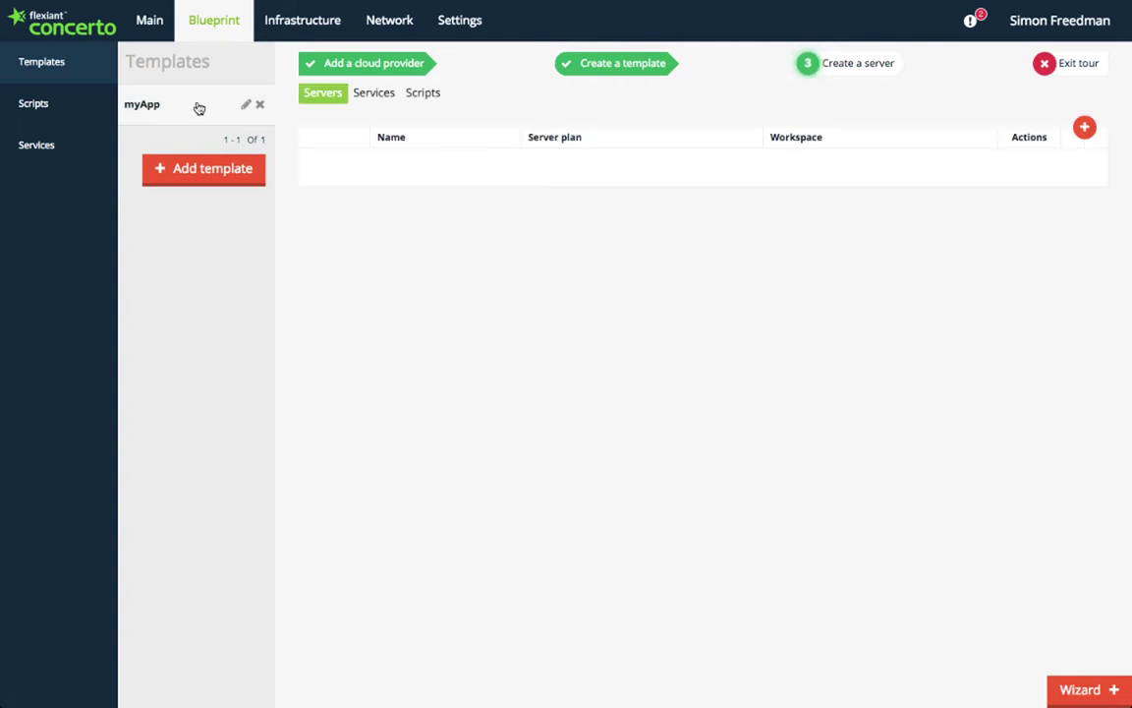
pyautogui.click(374, 92)
pyautogui.click(340, 149)
pyautogui.click(403, 150)
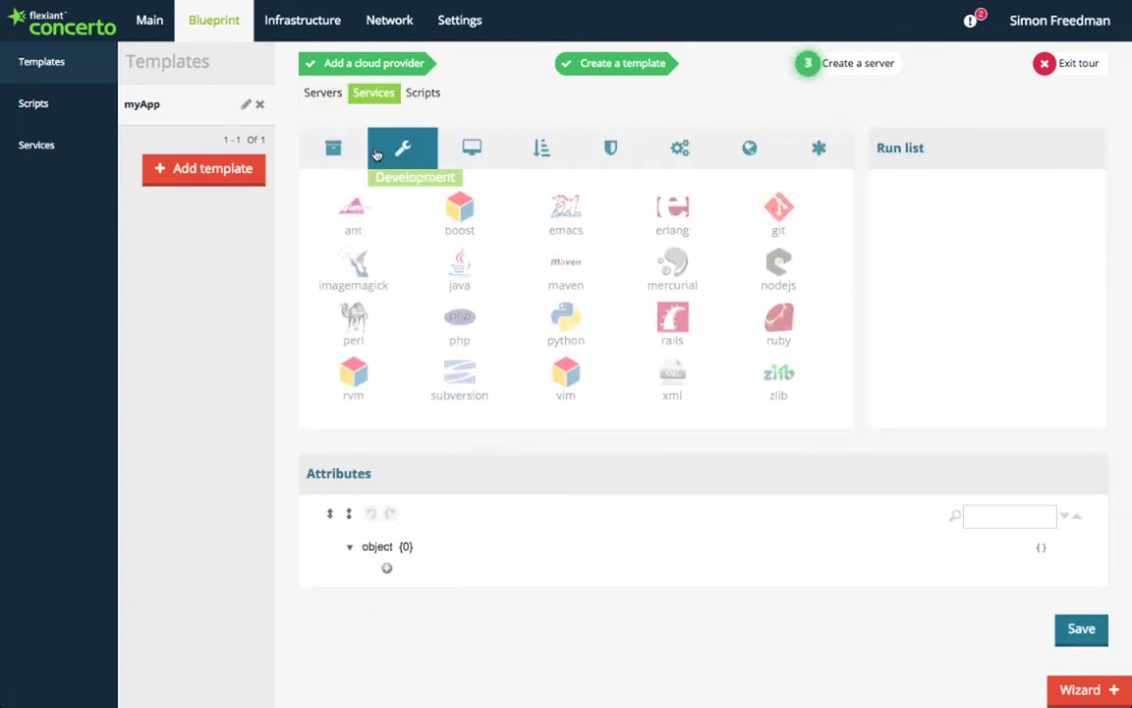
pyautogui.click(472, 149)
pyautogui.click(542, 152)
pyautogui.click(619, 154)
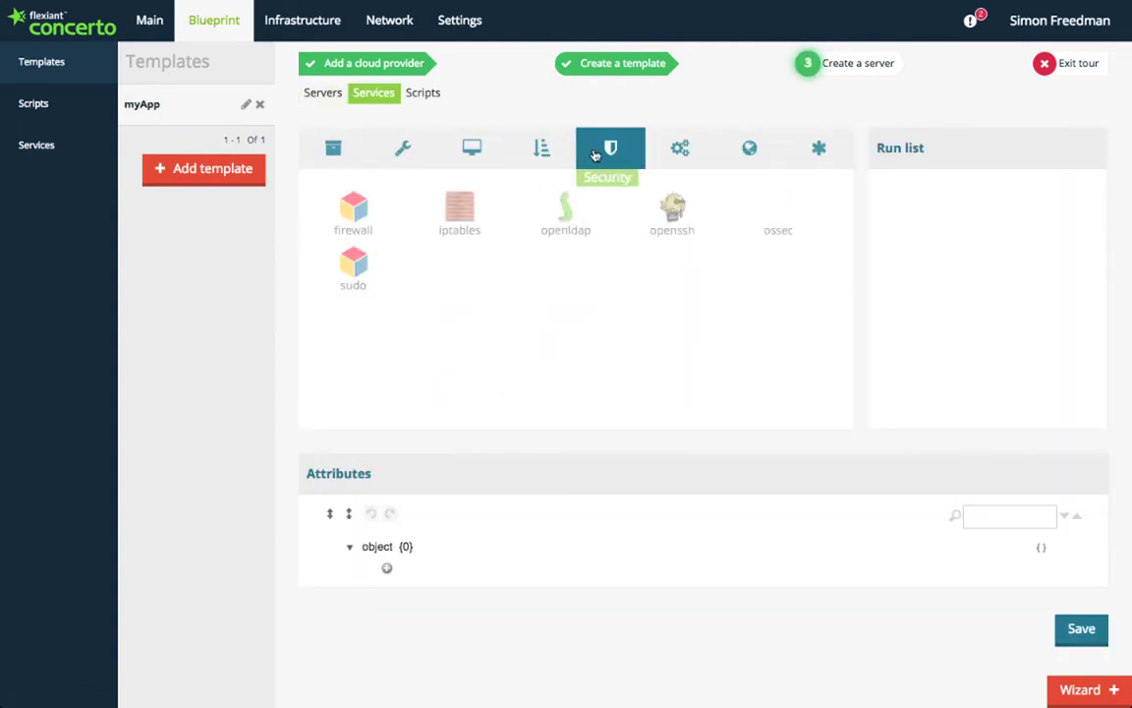
pyautogui.click(682, 154)
pyautogui.click(730, 155)
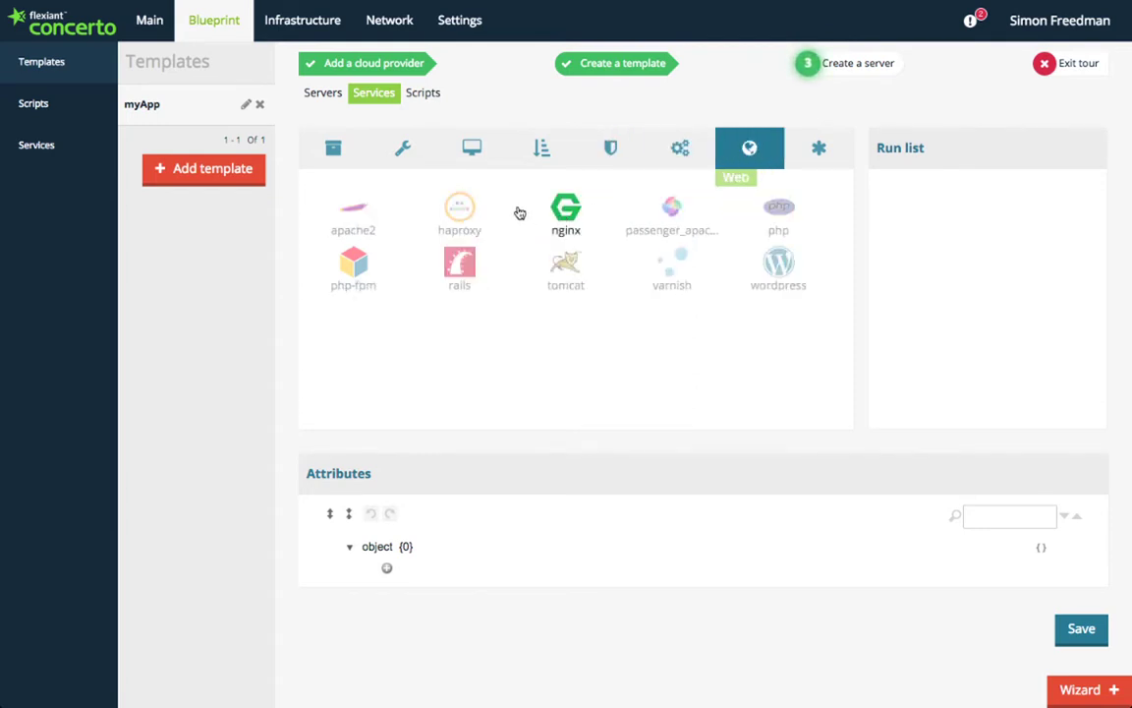
pyautogui.click(459, 209)
pyautogui.click(528, 266)
# Step: Set haproxy's incoming_port attribute to string value 80 and save the myApp template
pyautogui.click(370, 570)
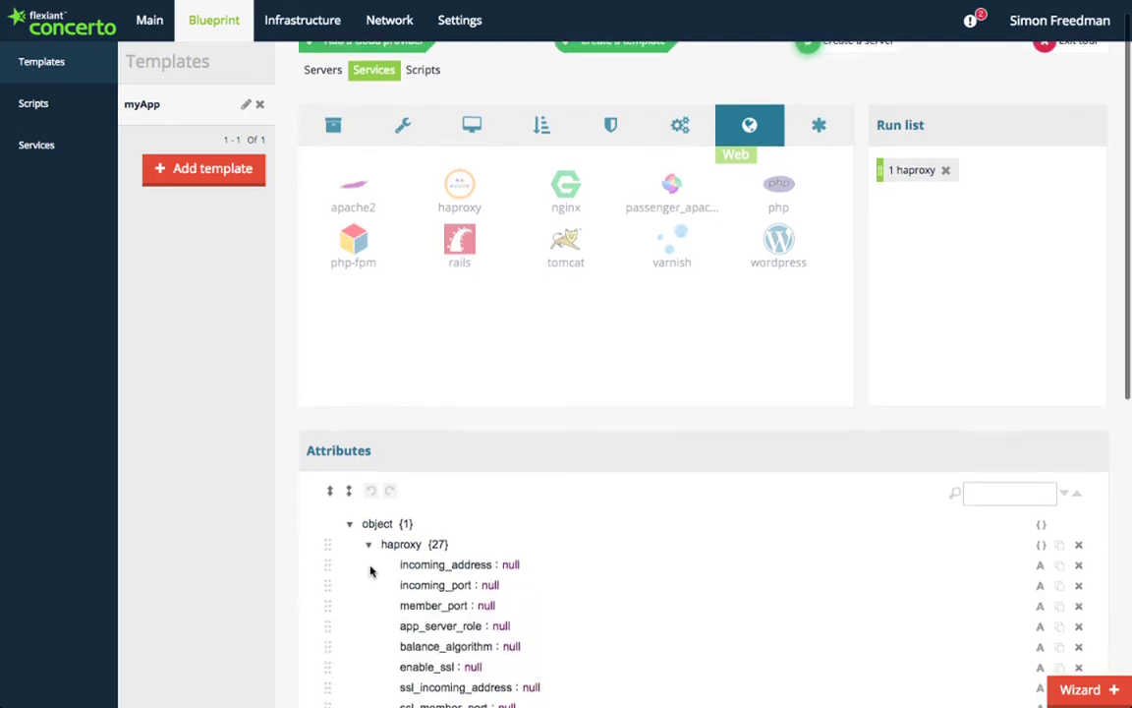
pyautogui.scroll(-5, 372, 572)
pyautogui.scroll(-6, 370, 571)
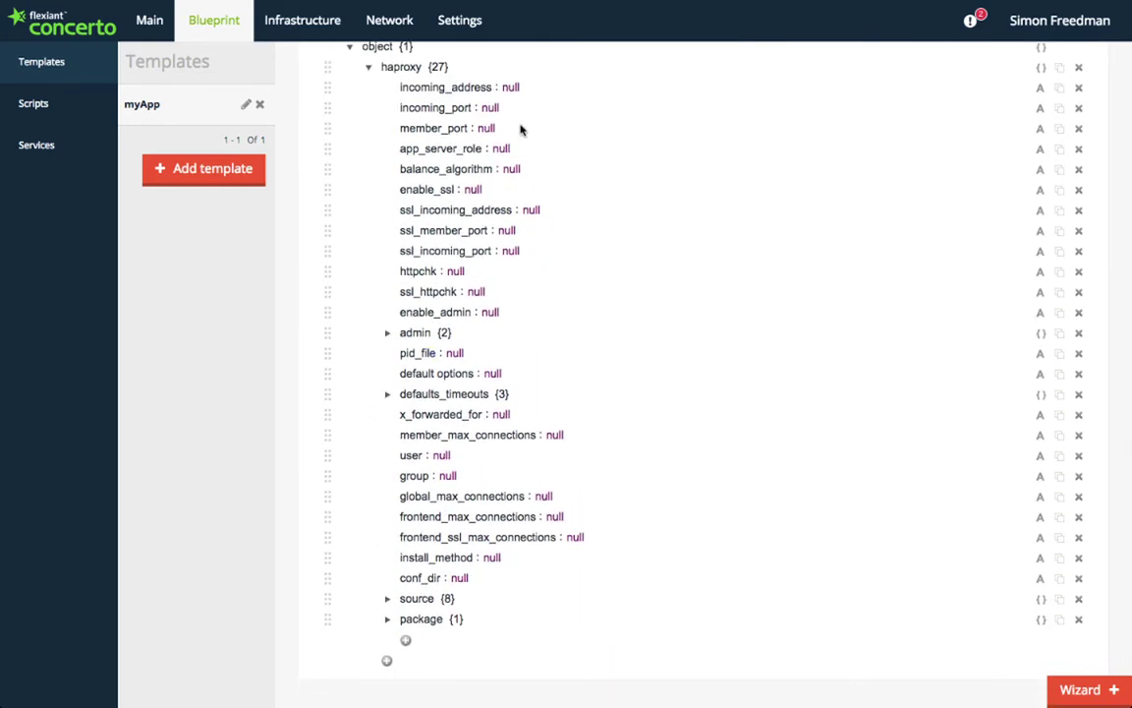
pyautogui.doubleClick(489, 108)
pyautogui.write('80')
pyautogui.click(1042, 109)
pyautogui.click(1067, 184)
pyautogui.scroll(-2, 981, 371)
pyautogui.click(1081, 644)
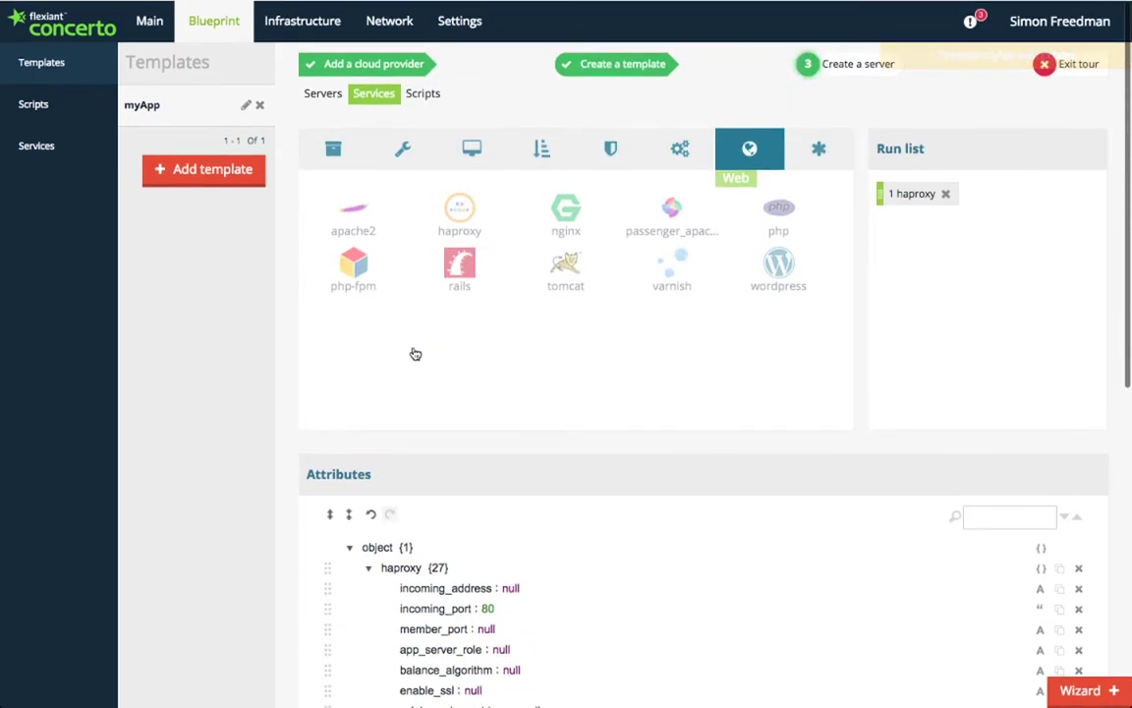
pyautogui.click(403, 147)
# Step: View the template's scripts, then go to the default workspace's Infrastructure Servers page
pyautogui.click(423, 93)
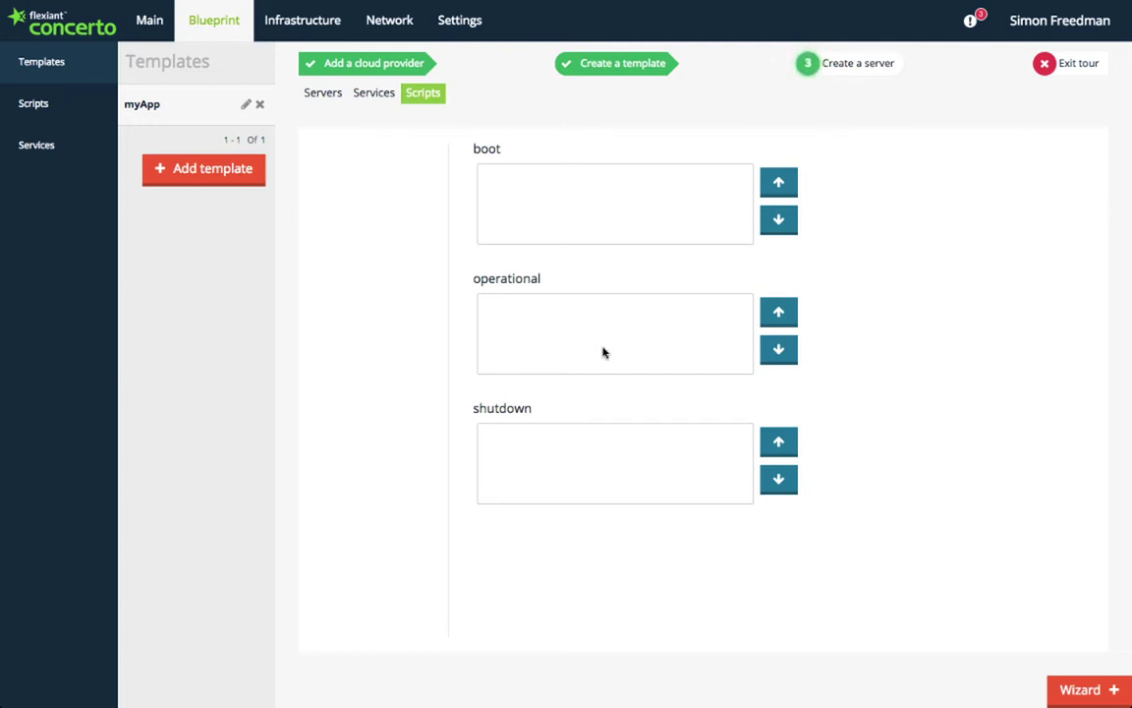
pyautogui.click(808, 64)
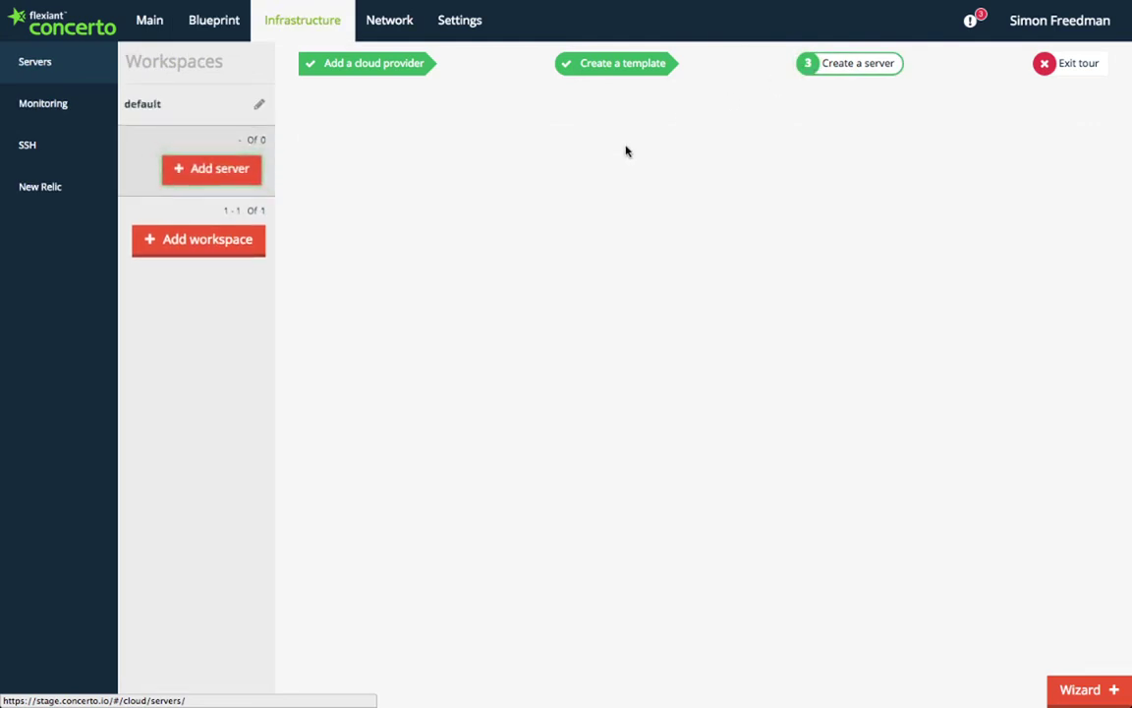
# Step: Start a new single server named lb01 using the myApp template
pyautogui.click(225, 169)
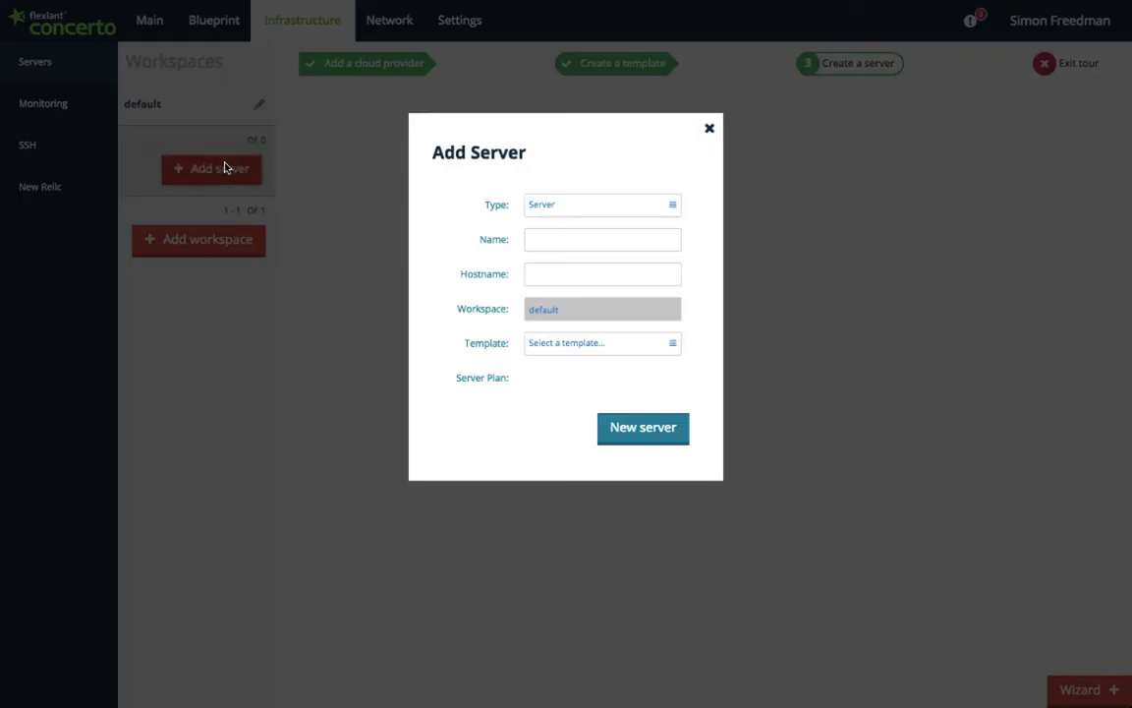
pyautogui.click(673, 208)
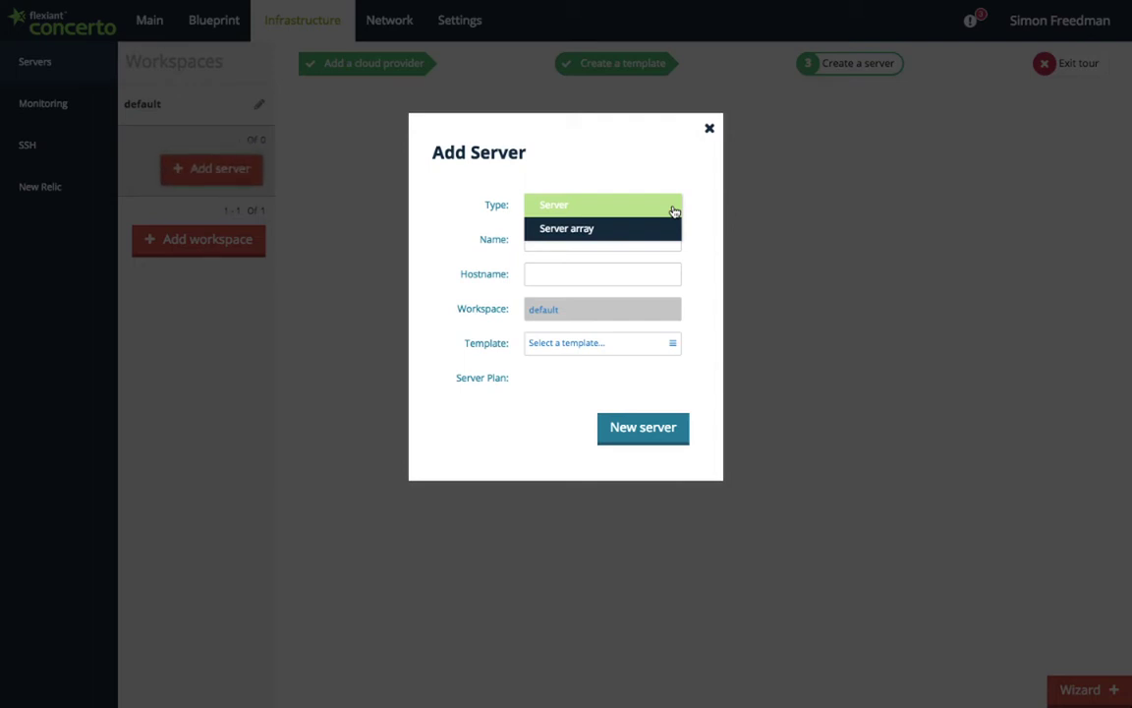
pyautogui.click(674, 208)
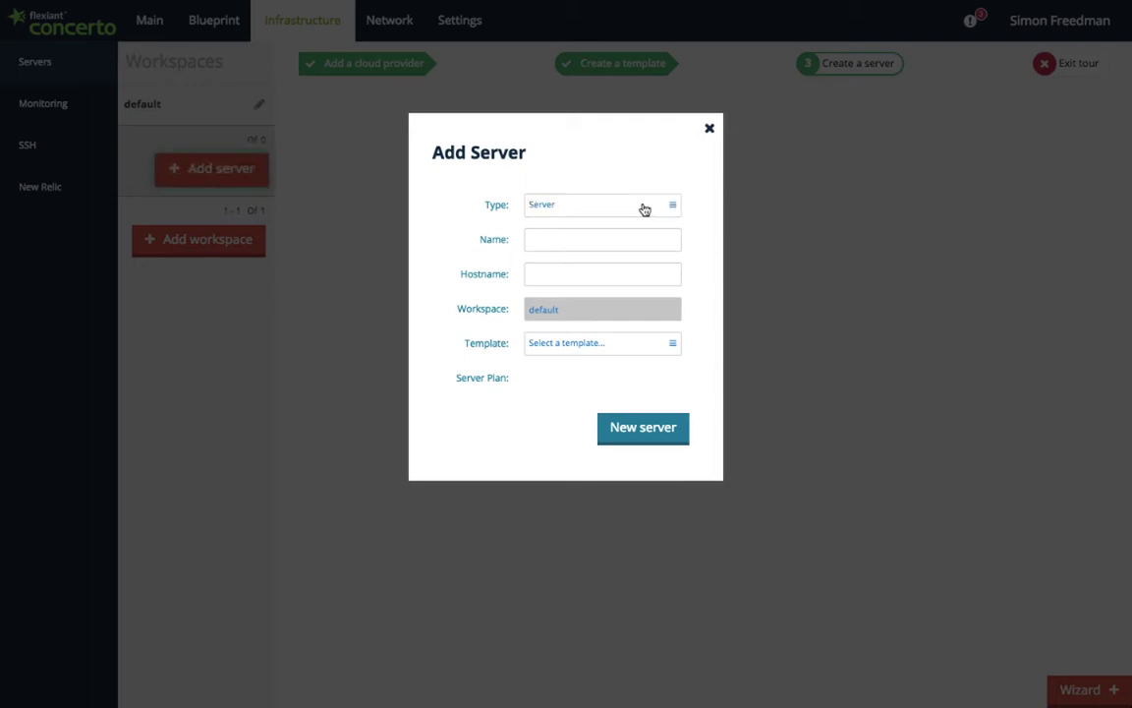
pyautogui.press('Tab')
pyautogui.write('lb01')
pyautogui.press('Tab')
pyautogui.write('lb01')
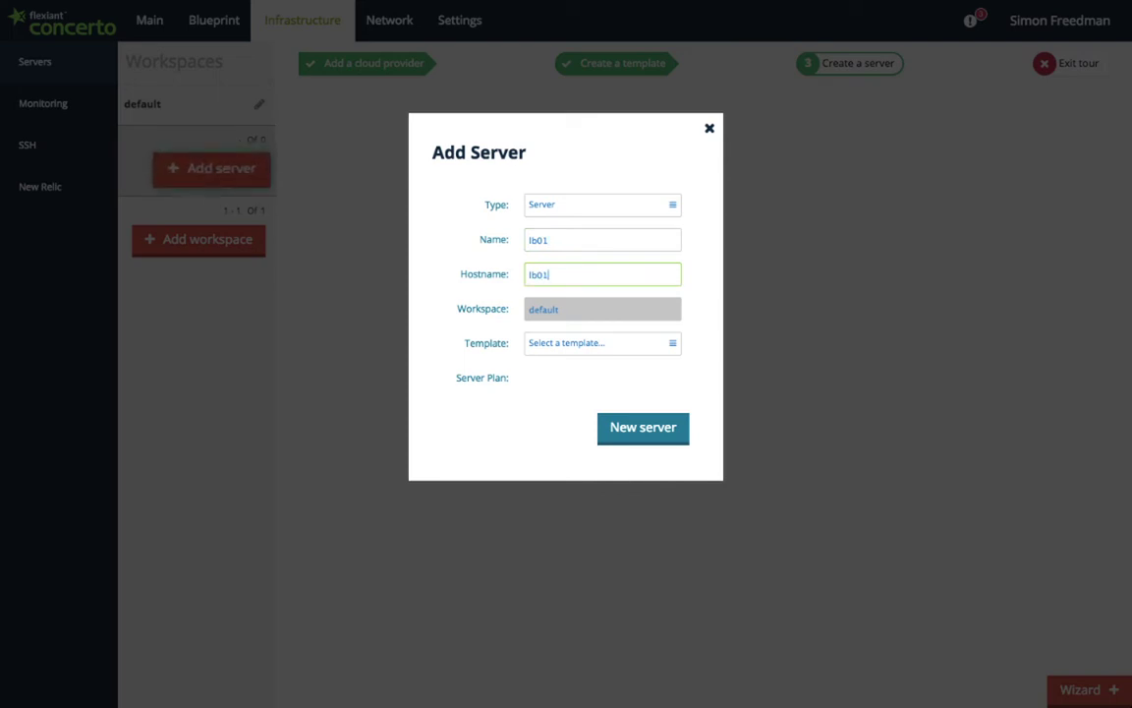
pyautogui.click(651, 342)
pyautogui.click(634, 369)
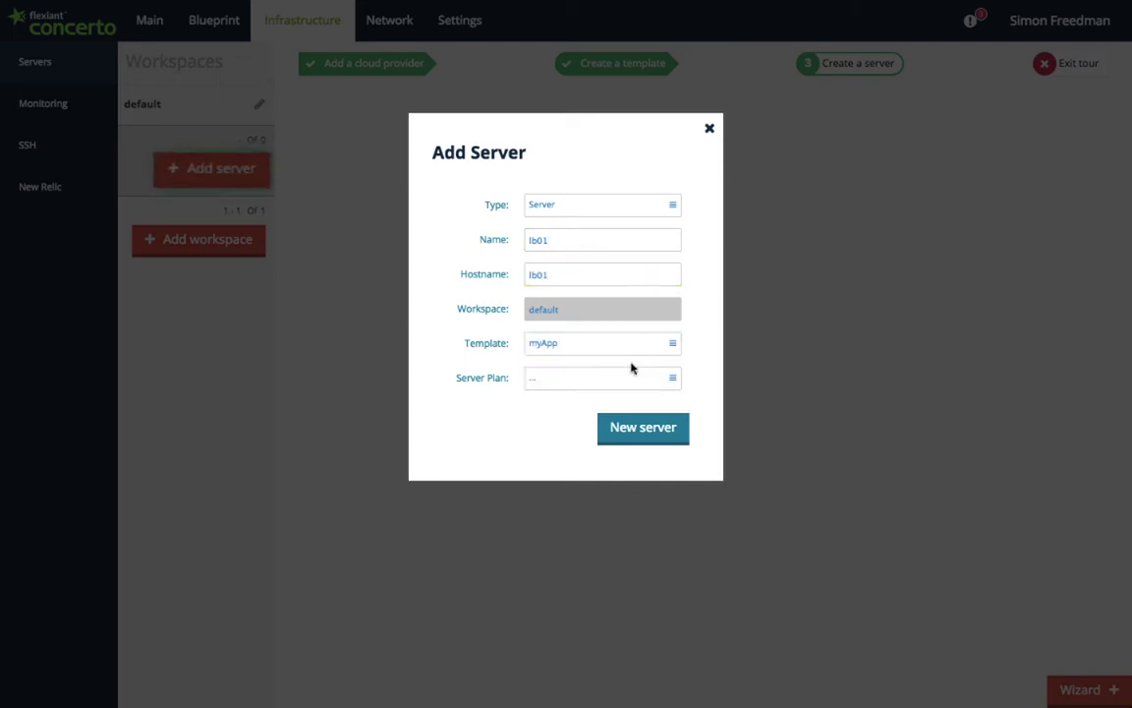
# Step: Pick the Europe AWS m1.small EU West (Ireland) A plan and create server lb01
pyautogui.click(634, 376)
pyautogui.click(362, 317)
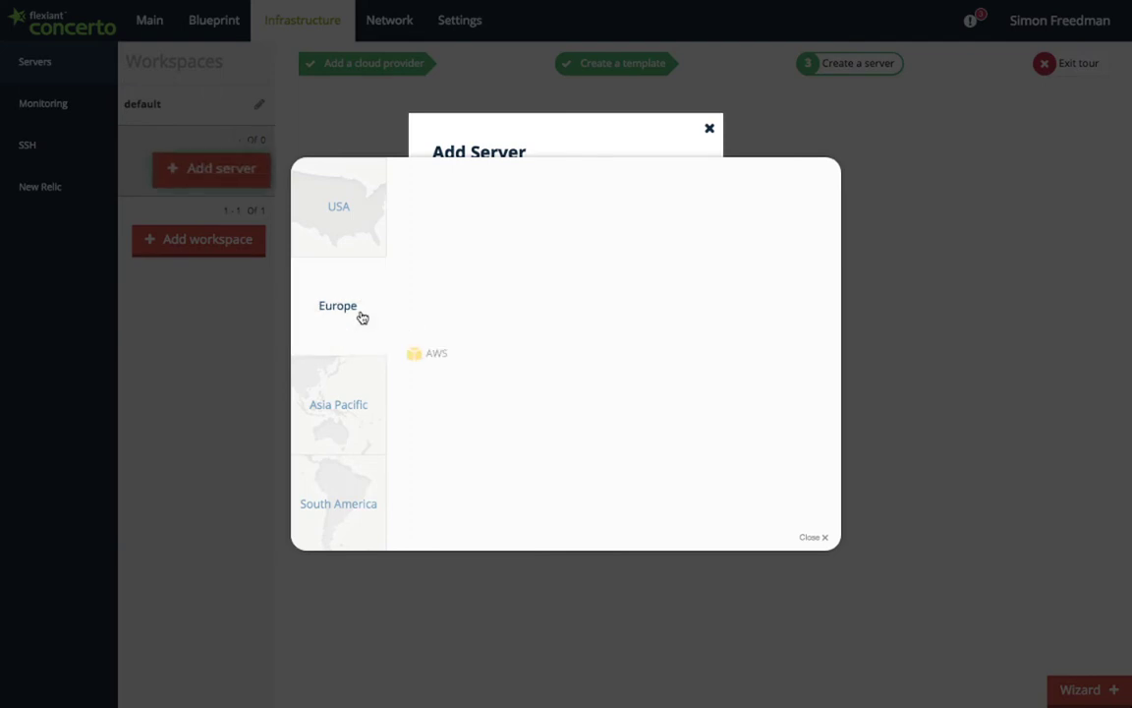
pyautogui.click(424, 354)
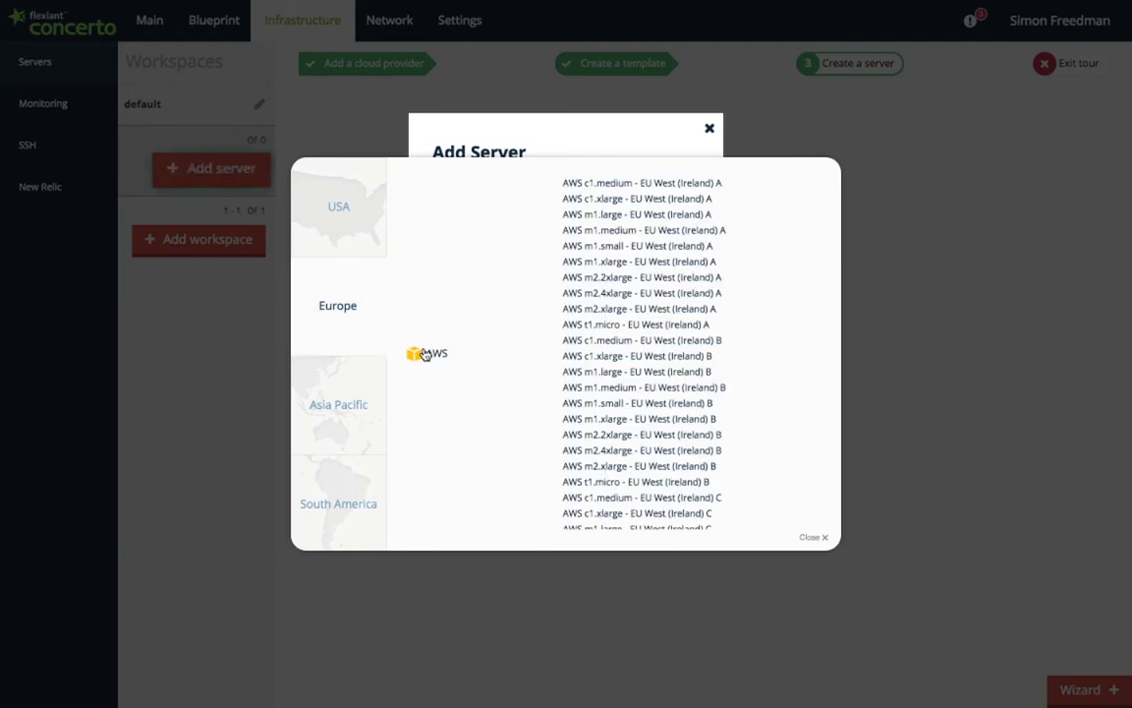
pyautogui.click(644, 247)
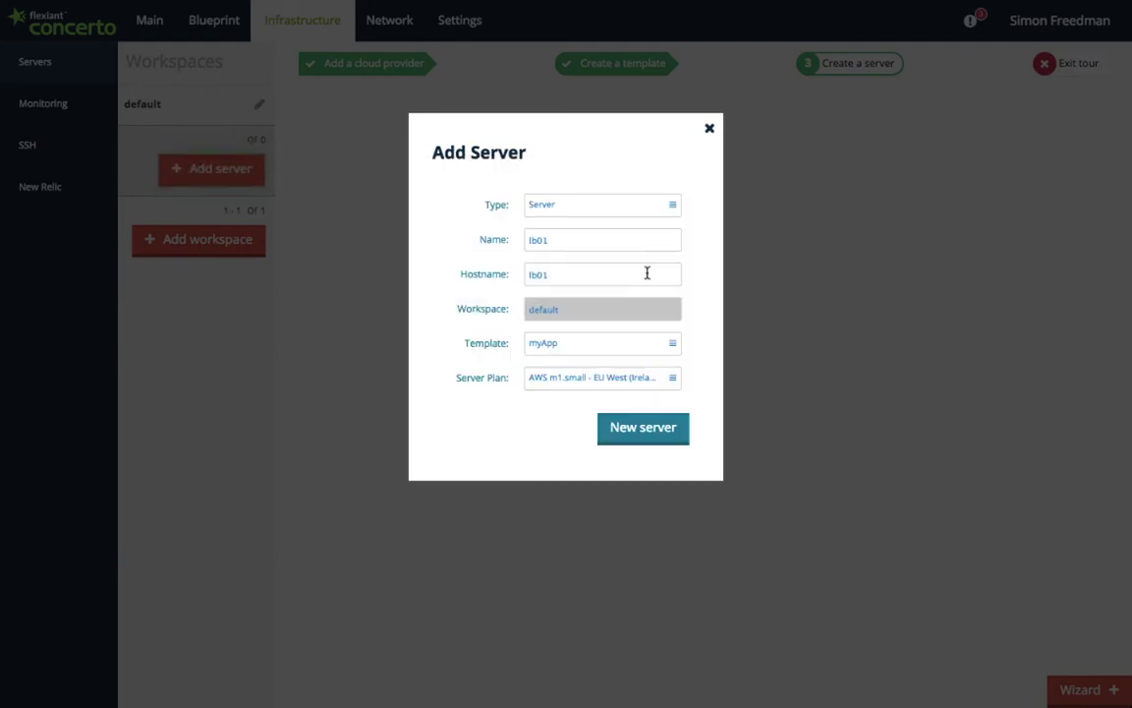
pyautogui.click(646, 435)
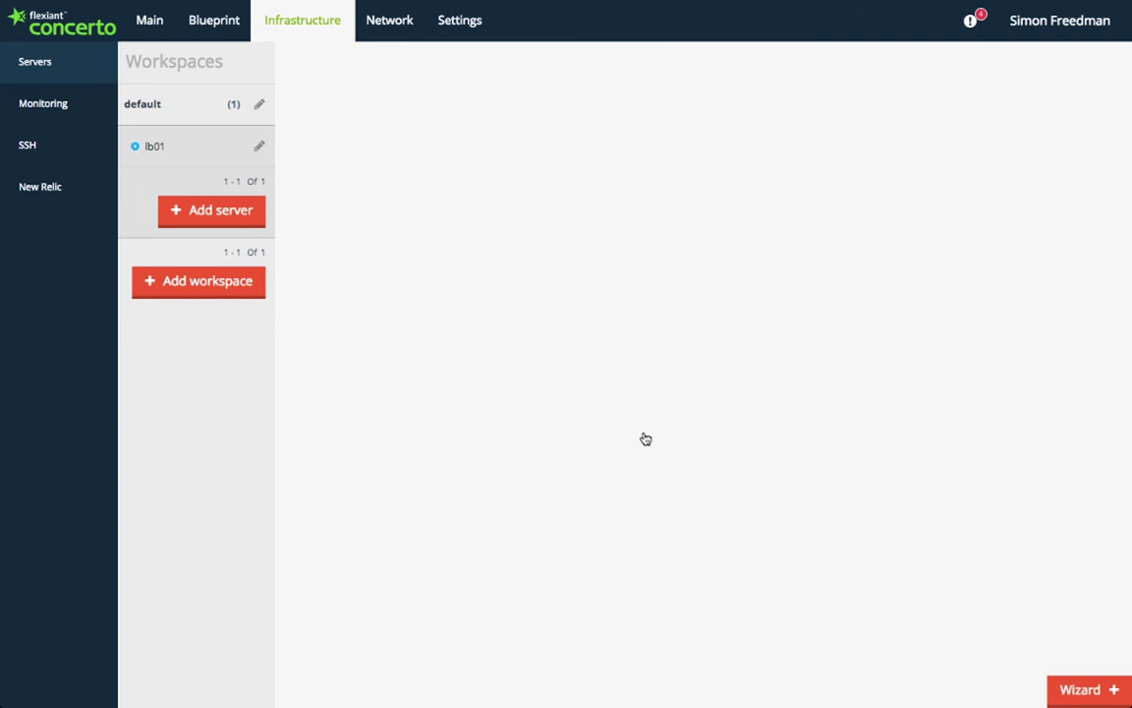
# Step: From Settings, open Prices & Billing and bring up the Add credit card details form
pyautogui.click(463, 34)
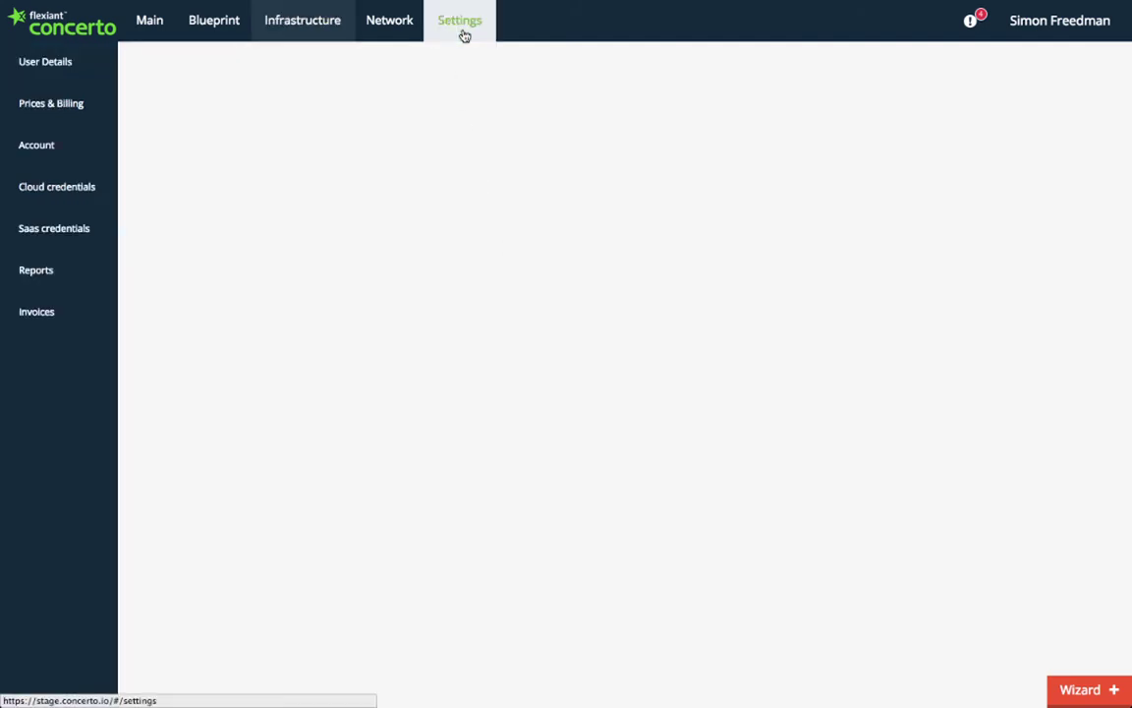
pyautogui.click(71, 106)
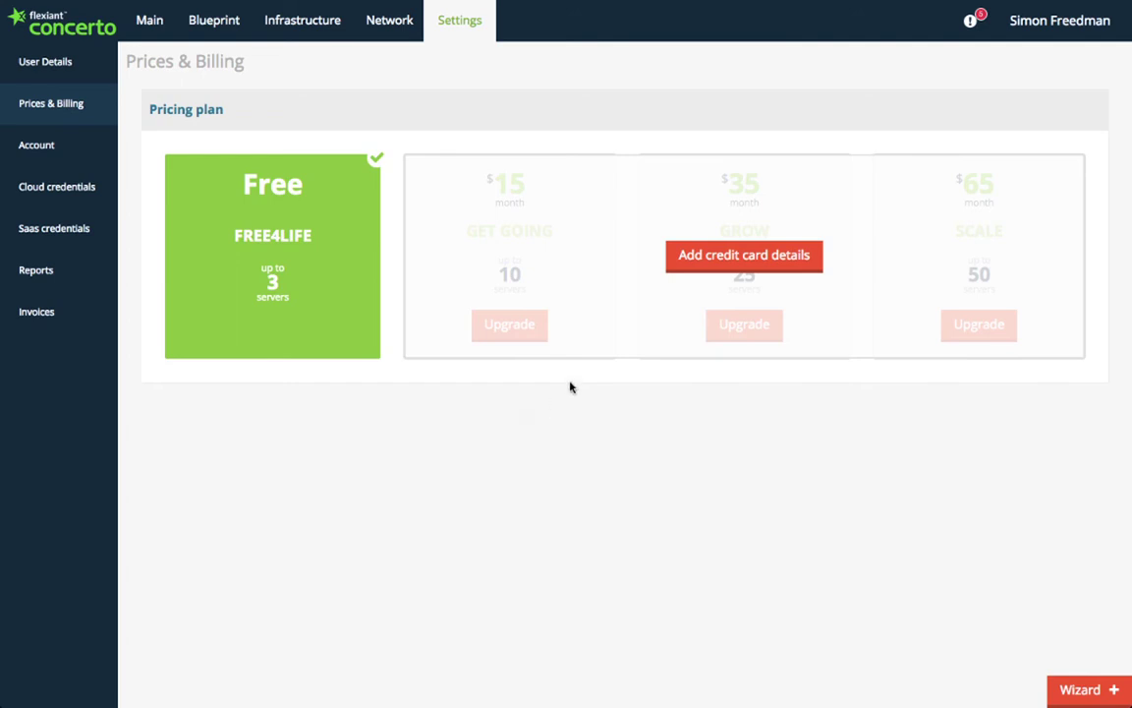
pyautogui.click(722, 257)
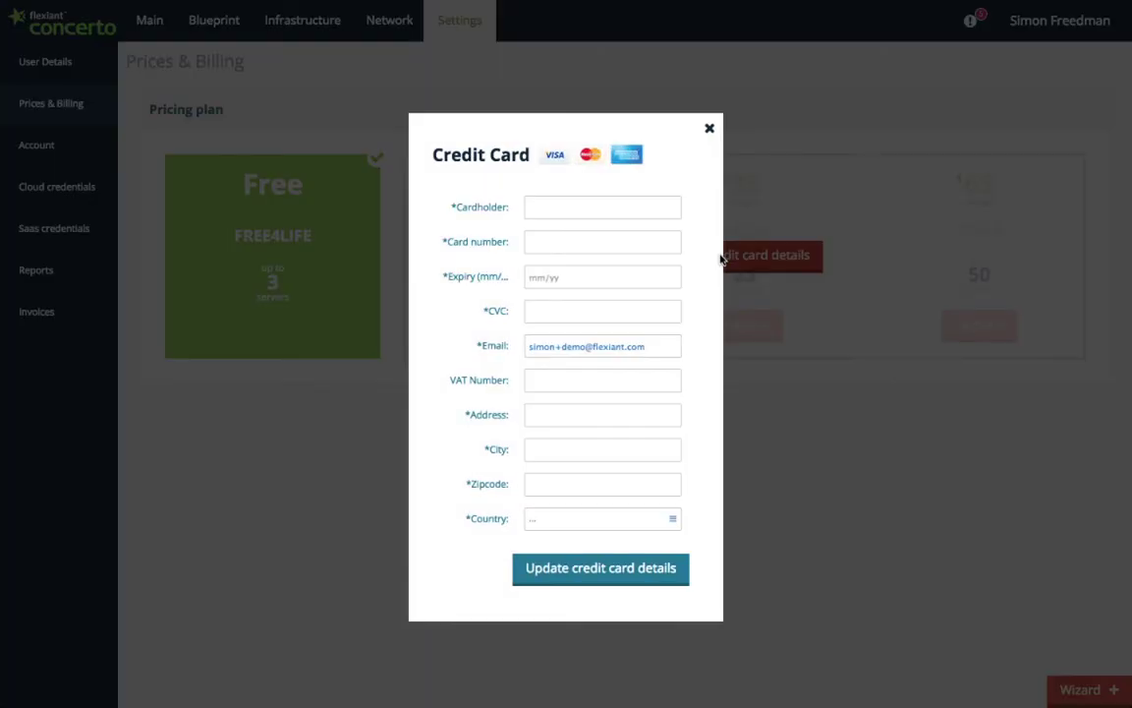